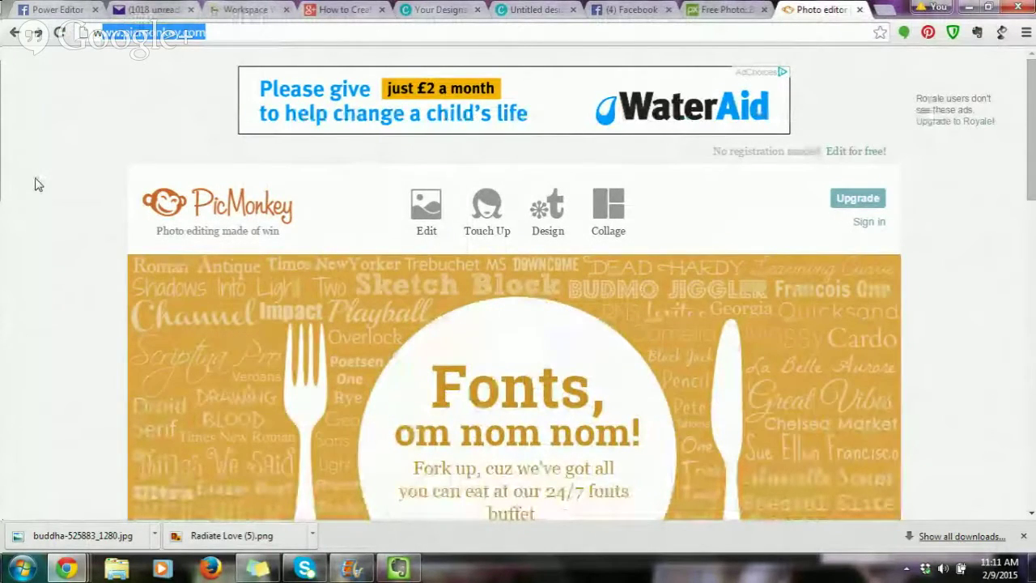
Step: Start a new design on a square canvas
click(36, 184)
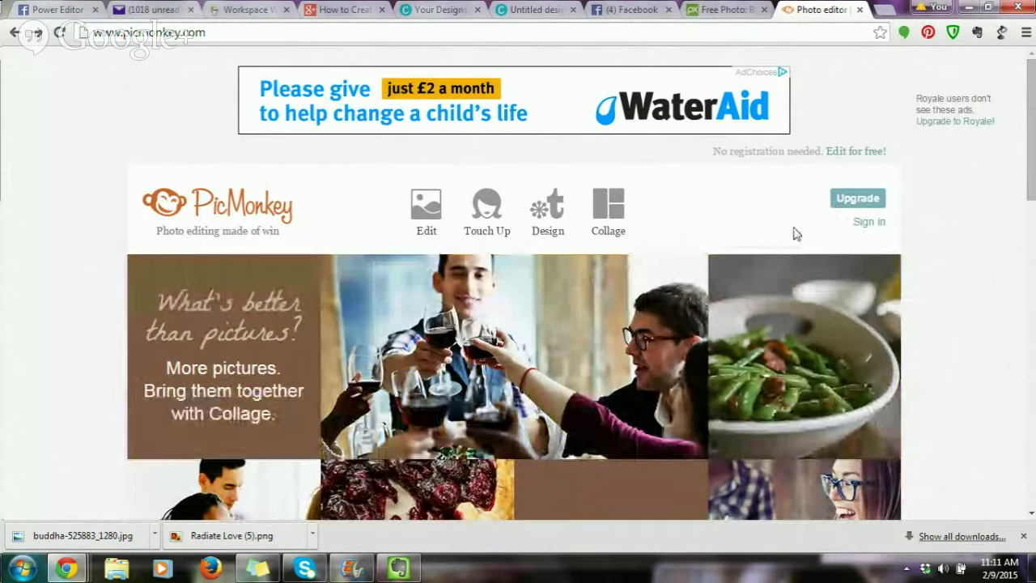
mouse_move(544, 209)
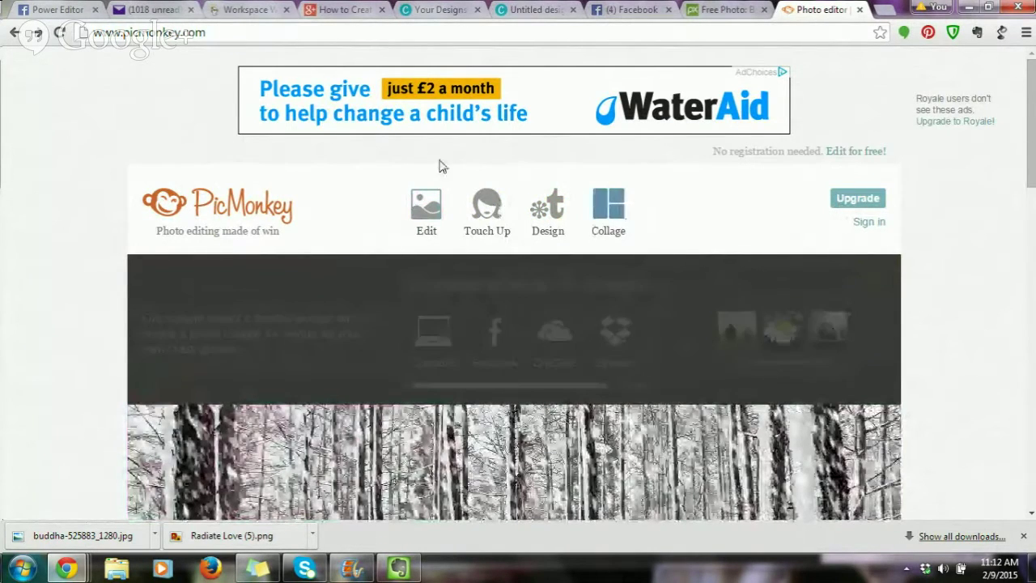
mouse_move(488, 212)
mouse_move(609, 226)
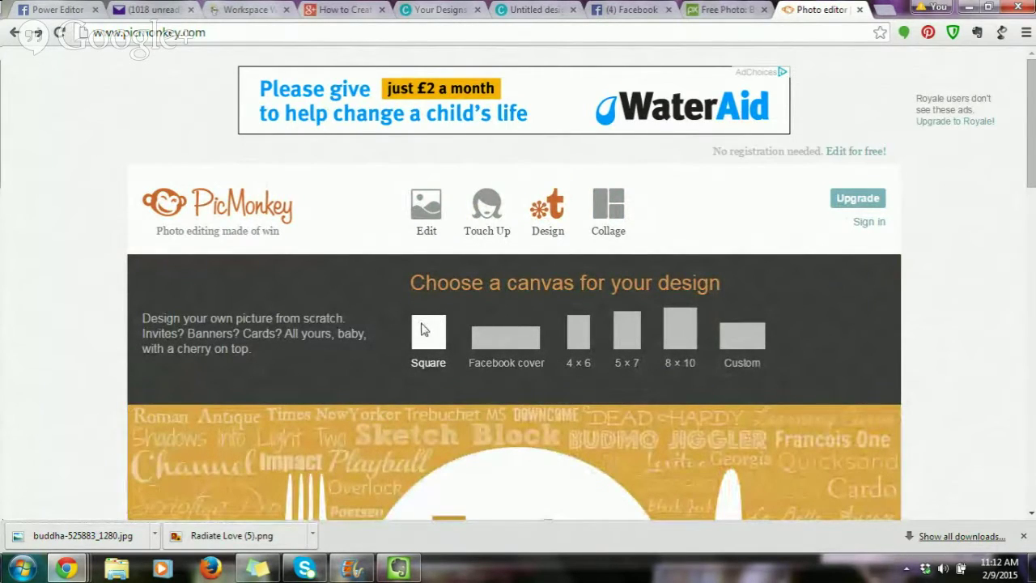
click(421, 329)
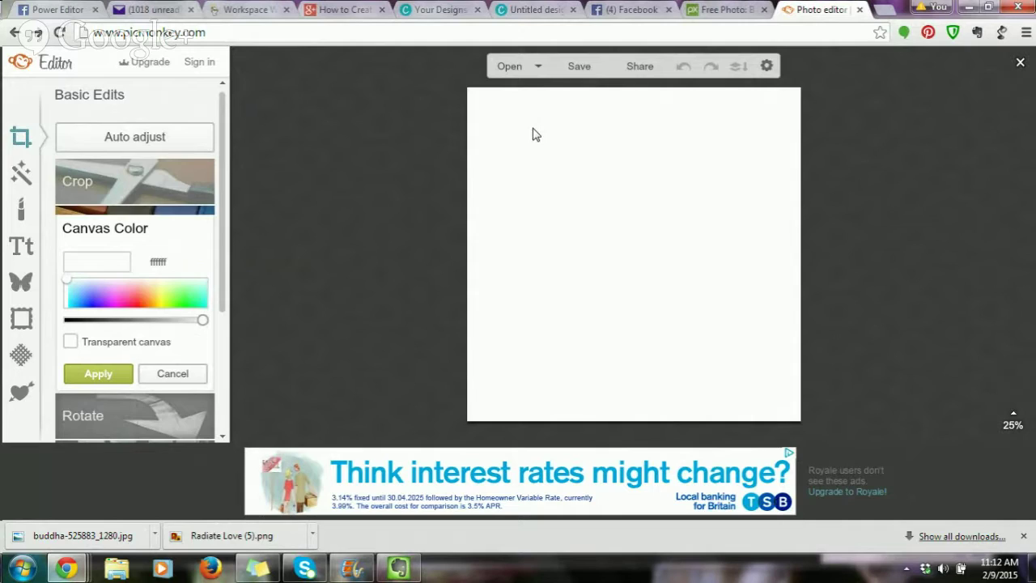
click(436, 12)
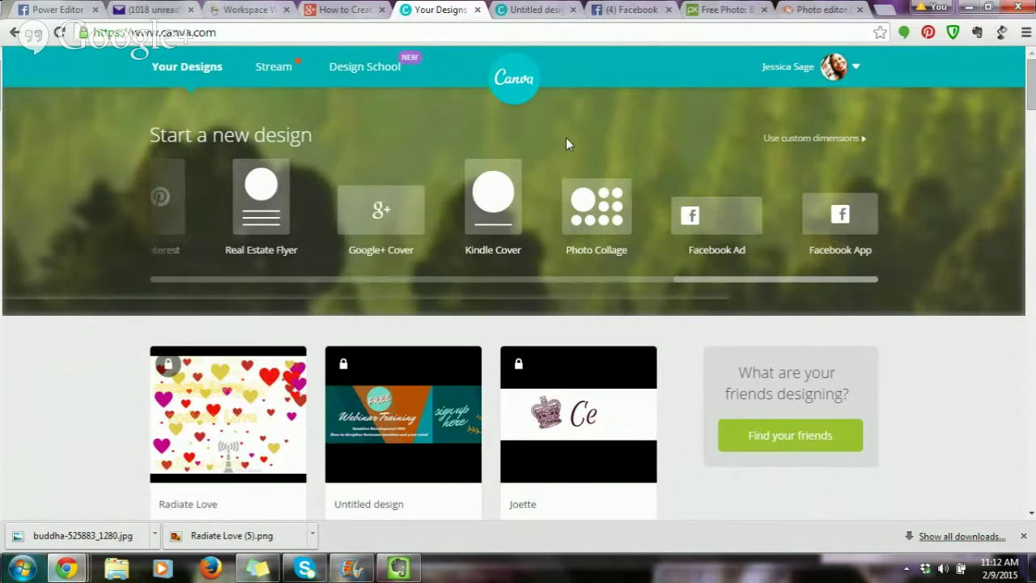
click(798, 9)
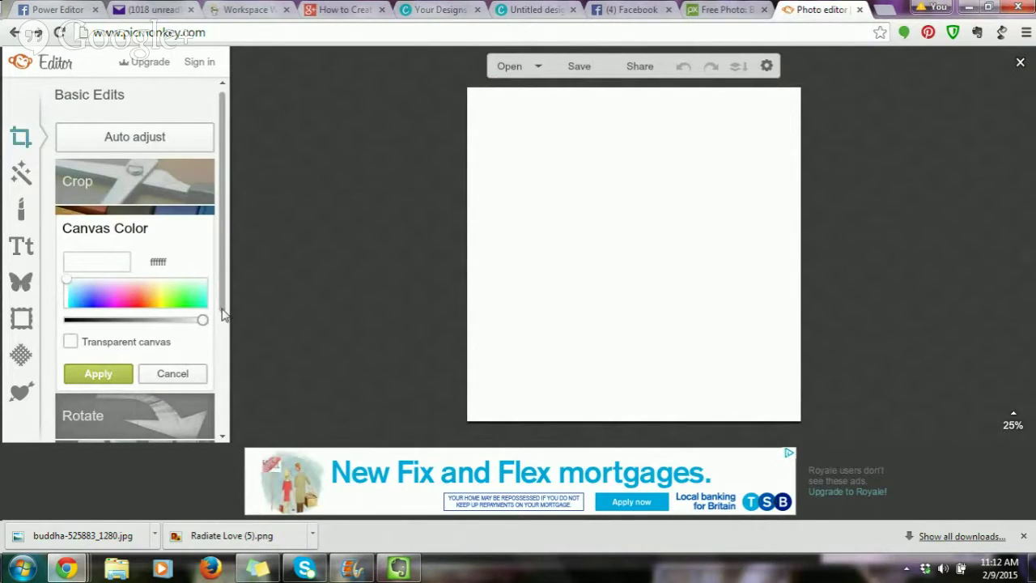
Step: Make the canvas transparent and apply the change
click(71, 342)
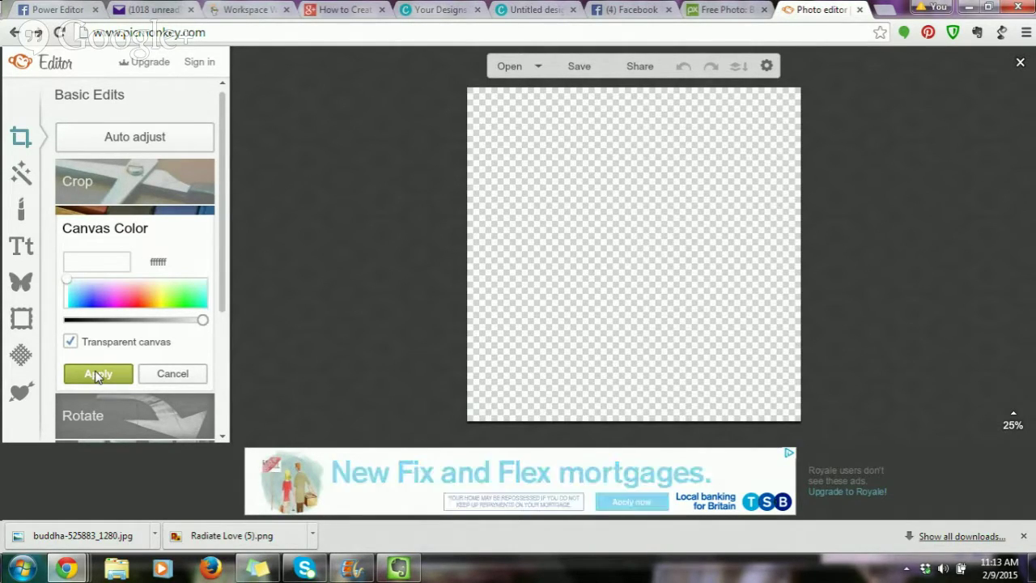
click(97, 374)
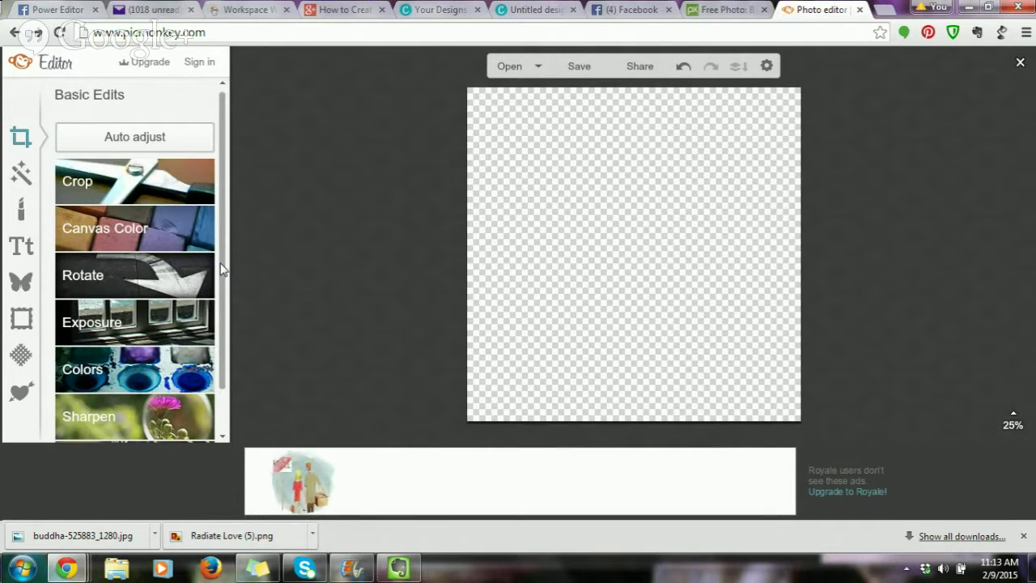
Step: Add a triangle from the Geometric overlays to the canvas and enlarge it to about half the canvas width
drag(222, 270, 226, 319)
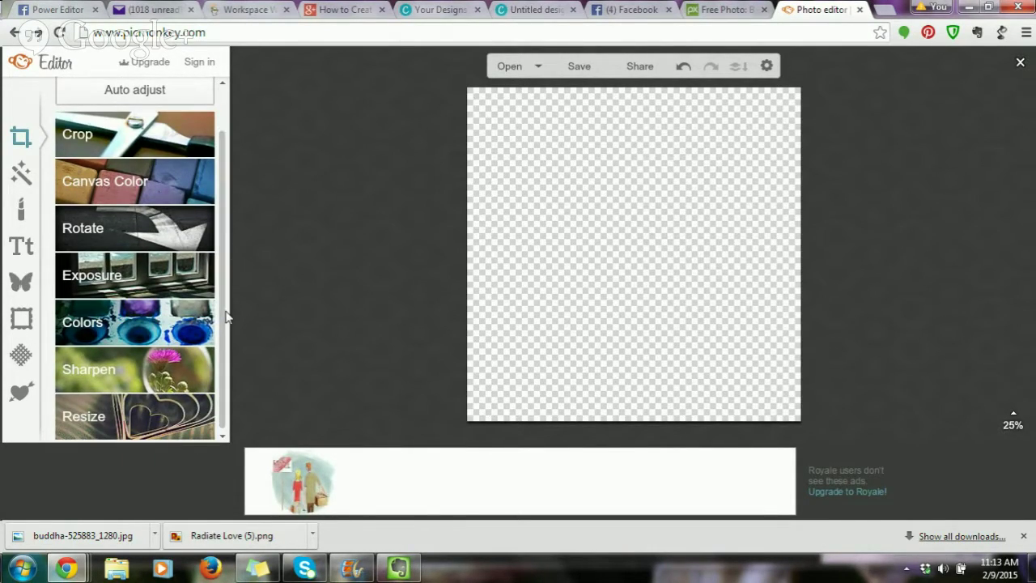
click(17, 285)
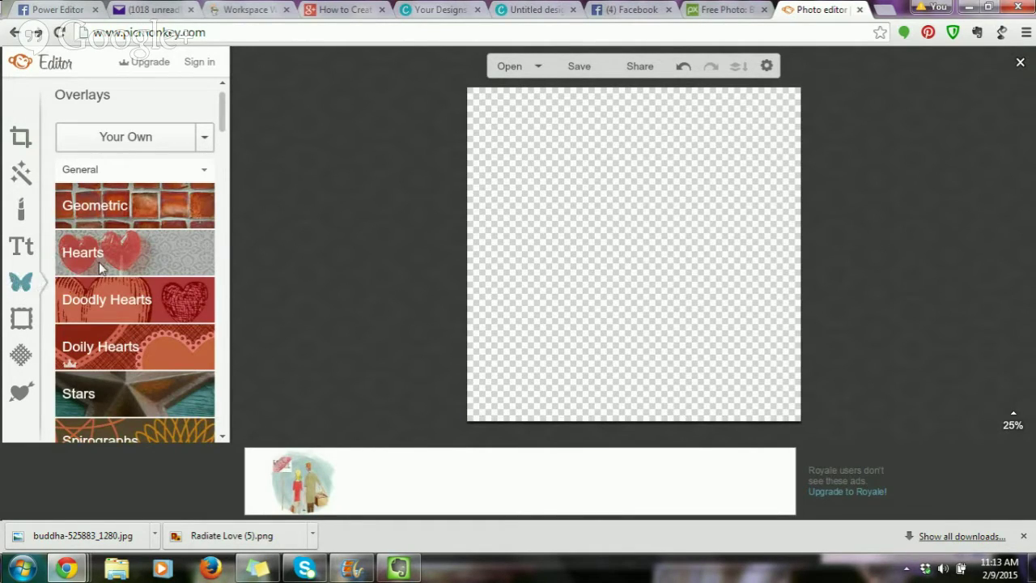
click(166, 209)
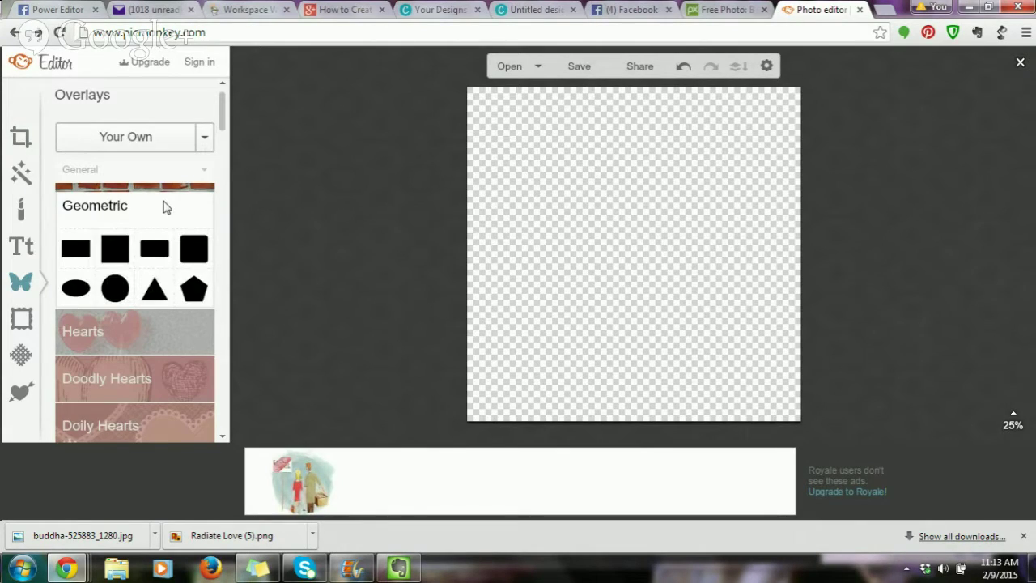
click(154, 293)
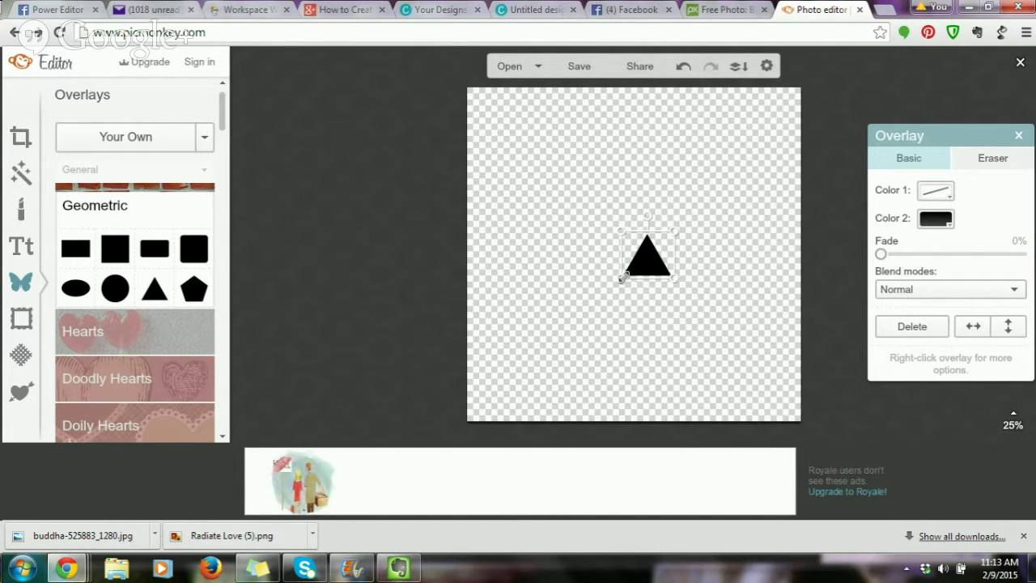
drag(622, 277, 485, 363)
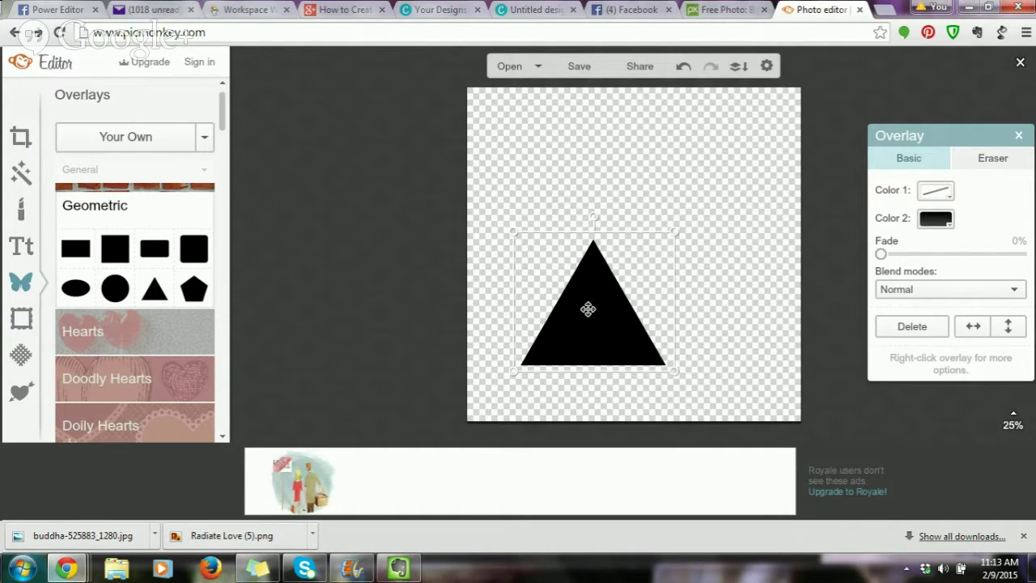
Step: Set the triangle's Color 2 to transparent so that only its outline remains
click(943, 225)
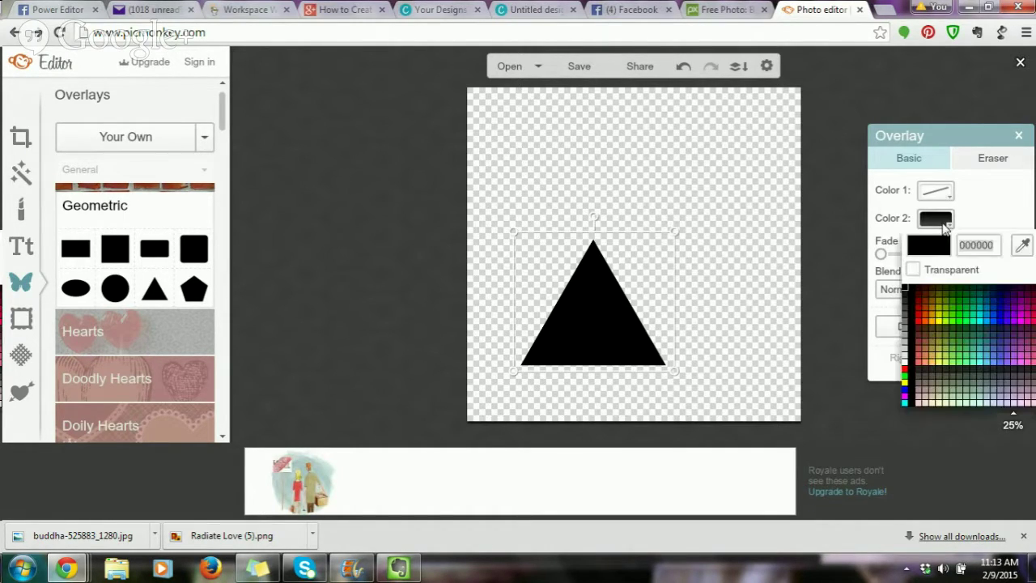
click(913, 272)
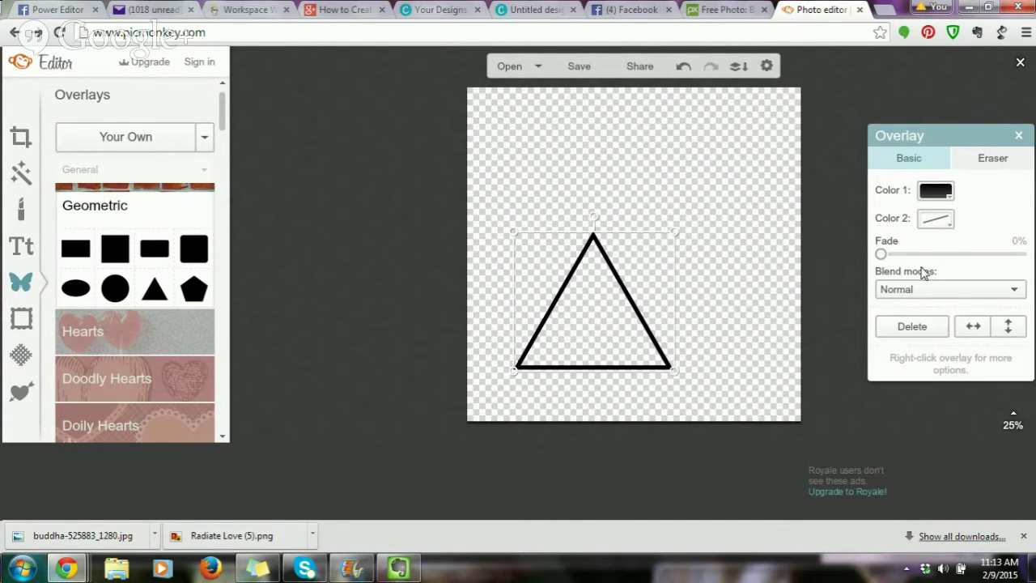
Step: Try a dark teal fill (1d4848) as the triangle's Color 2, and return it to transparent
click(936, 219)
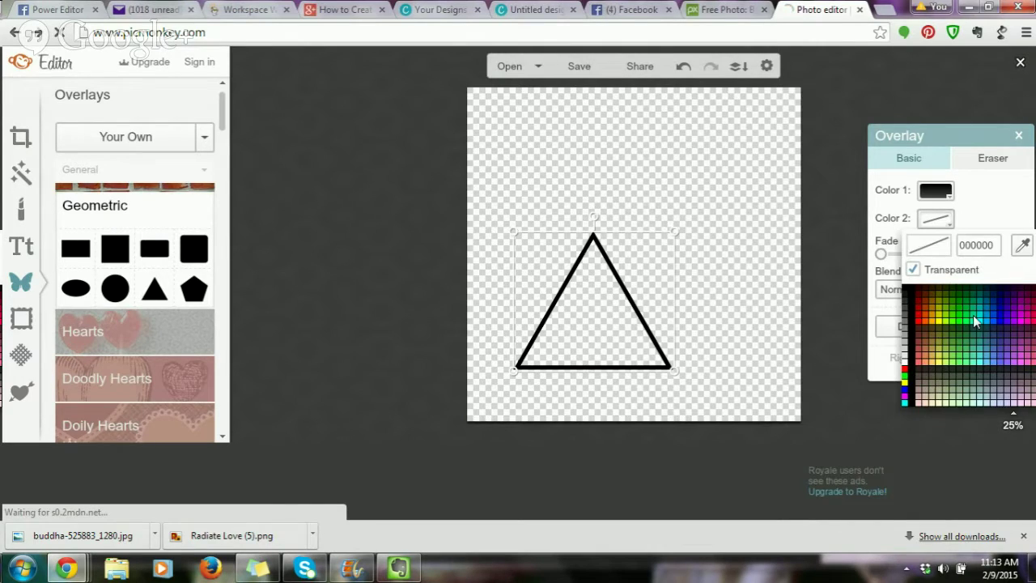
click(980, 329)
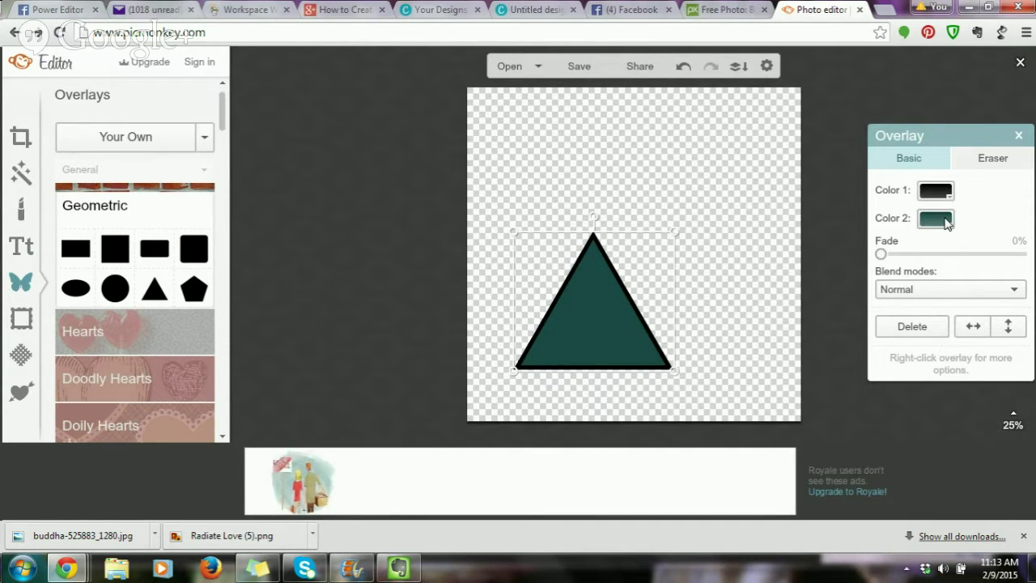
click(944, 221)
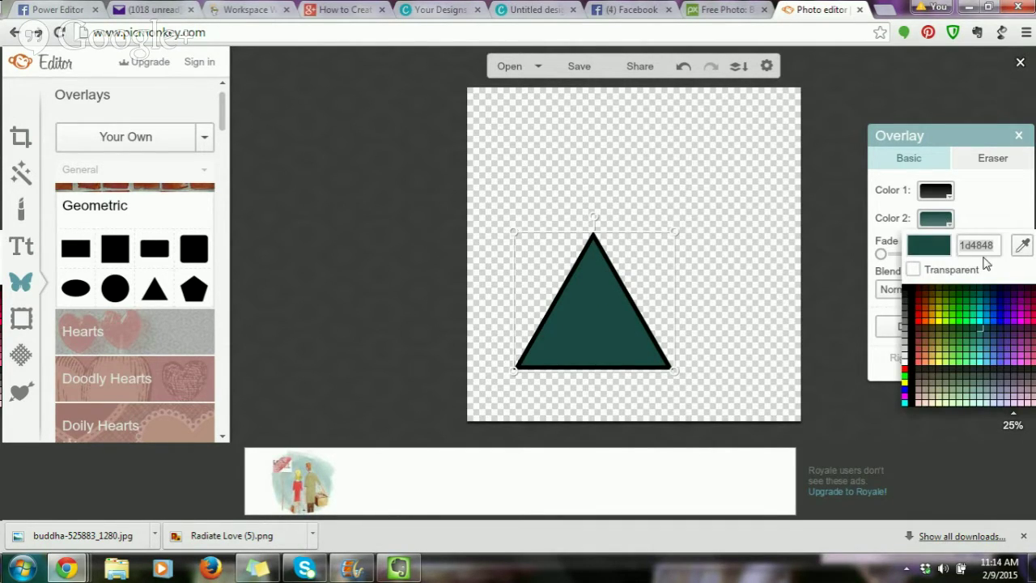
click(913, 269)
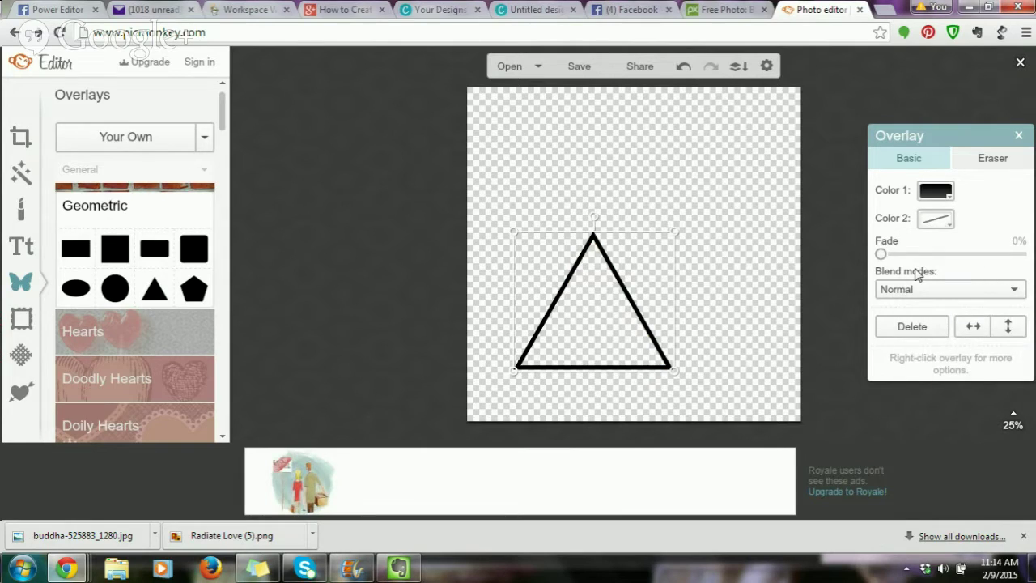
Step: Find and open the "mood board" picture on the computer, and place its reduced window beside the triangle design
click(927, 194)
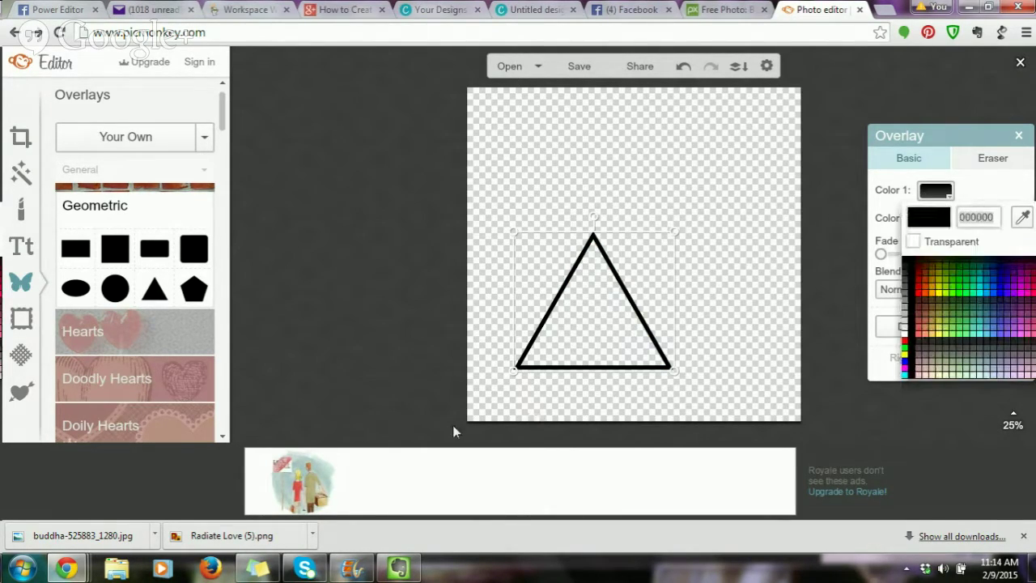
click(490, 406)
click(22, 568)
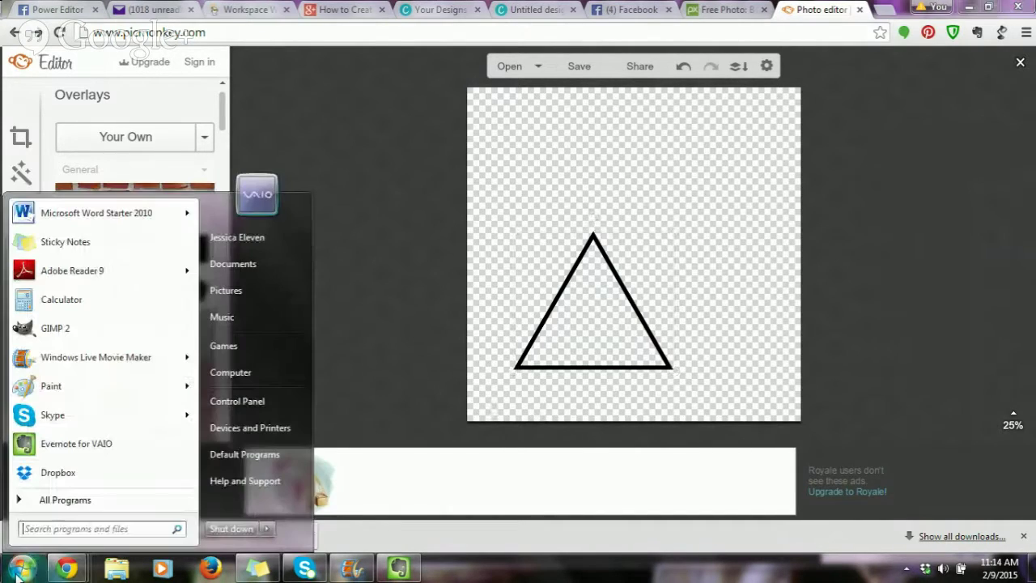
text(mood mo)
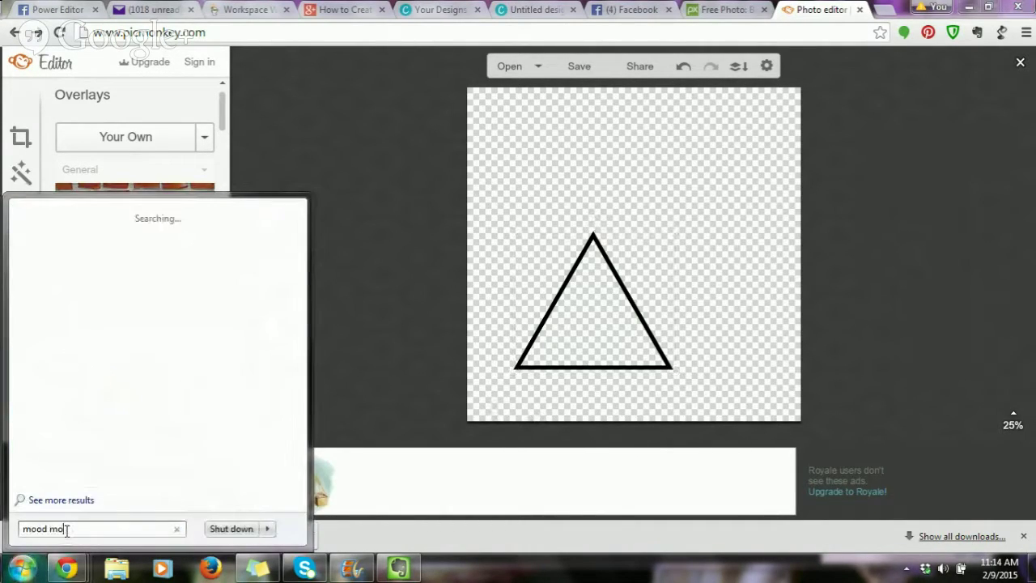
key(BackSpace)
key(BackSpace)
text(board)
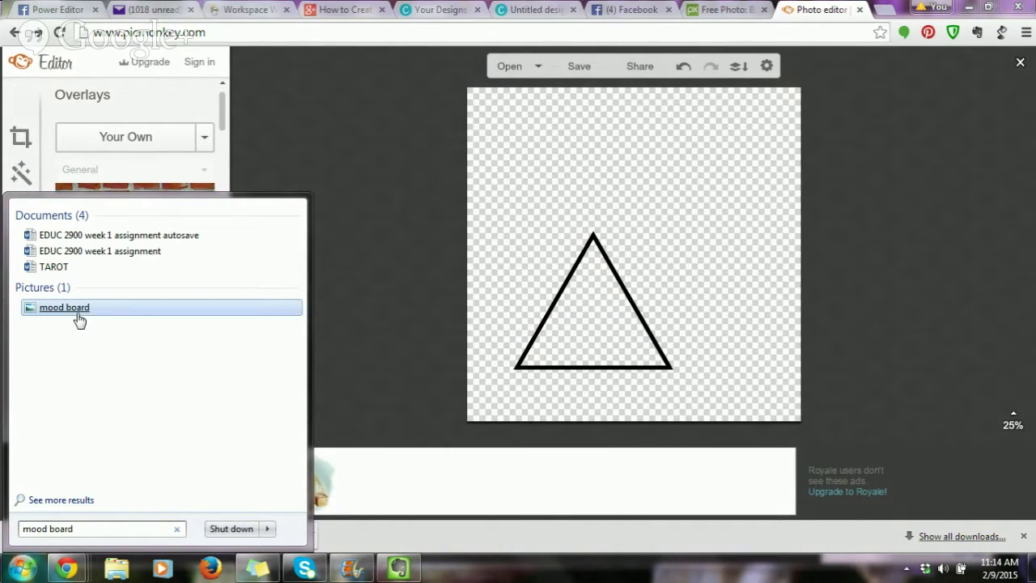
click(81, 315)
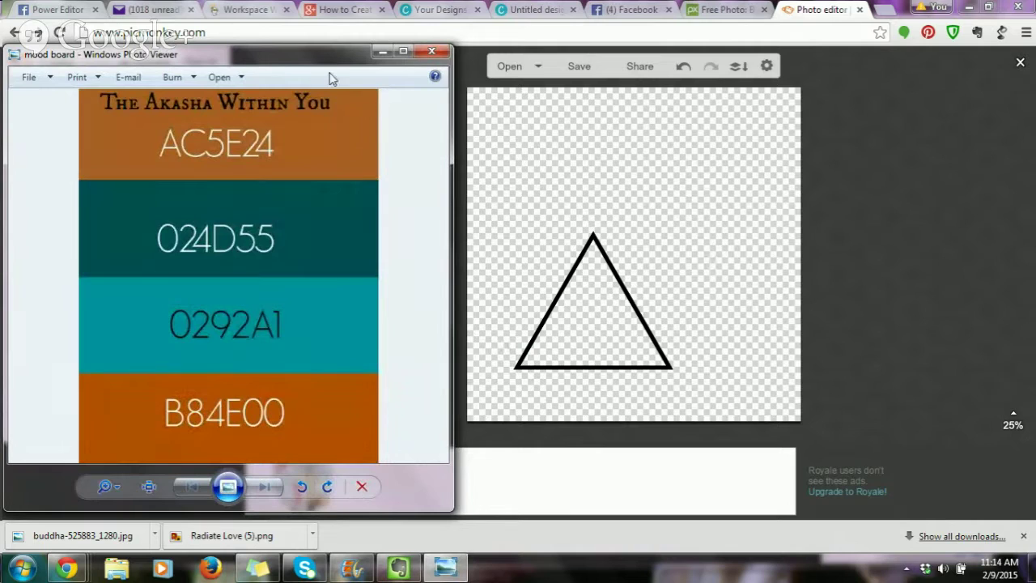
drag(332, 62, 629, 95)
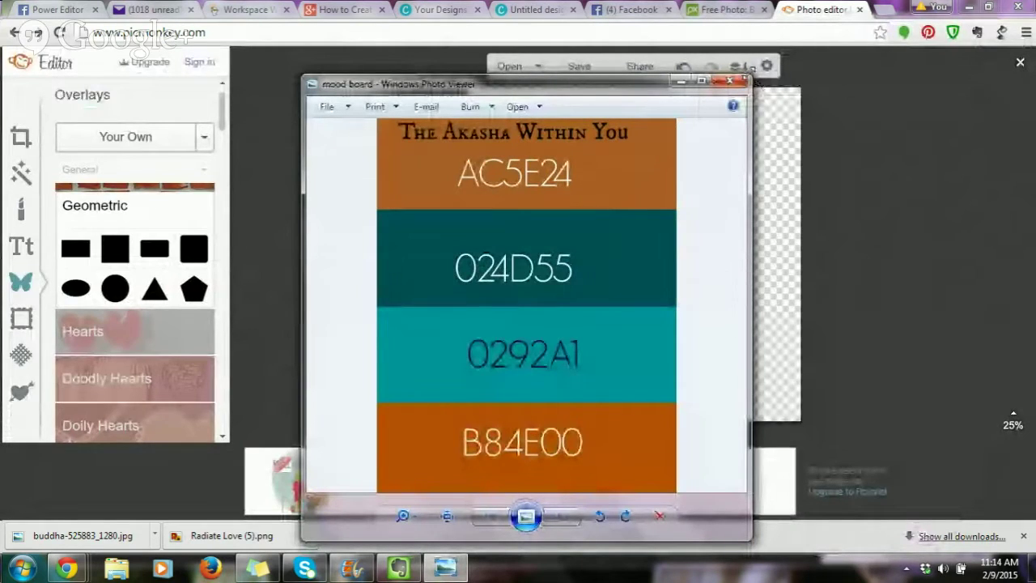
drag(490, 170, 895, 124)
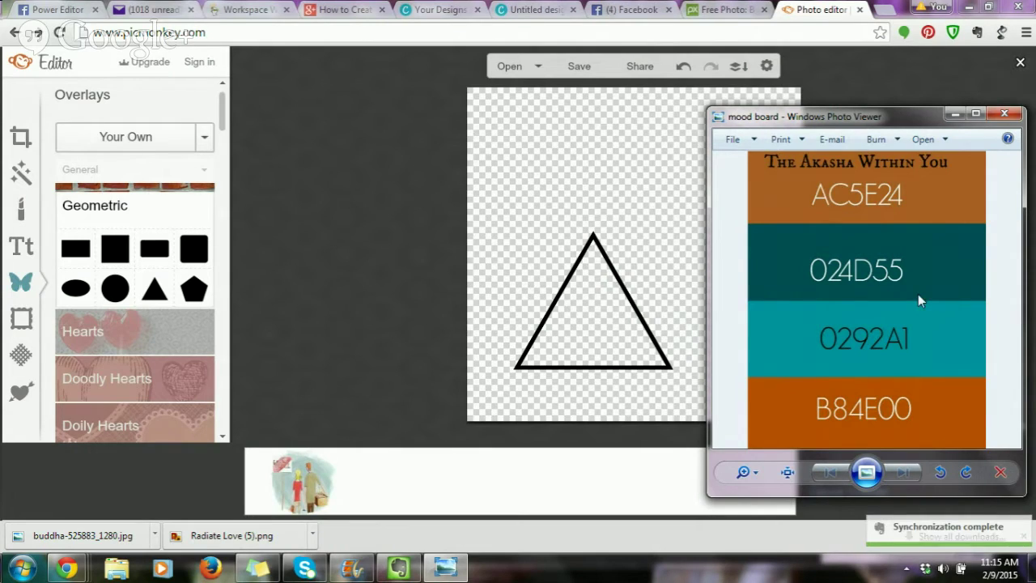
Step: Move the triangle to the canvas's upper left area, duplicate it and offset the copy down and right so they overlap
drag(610, 265, 594, 147)
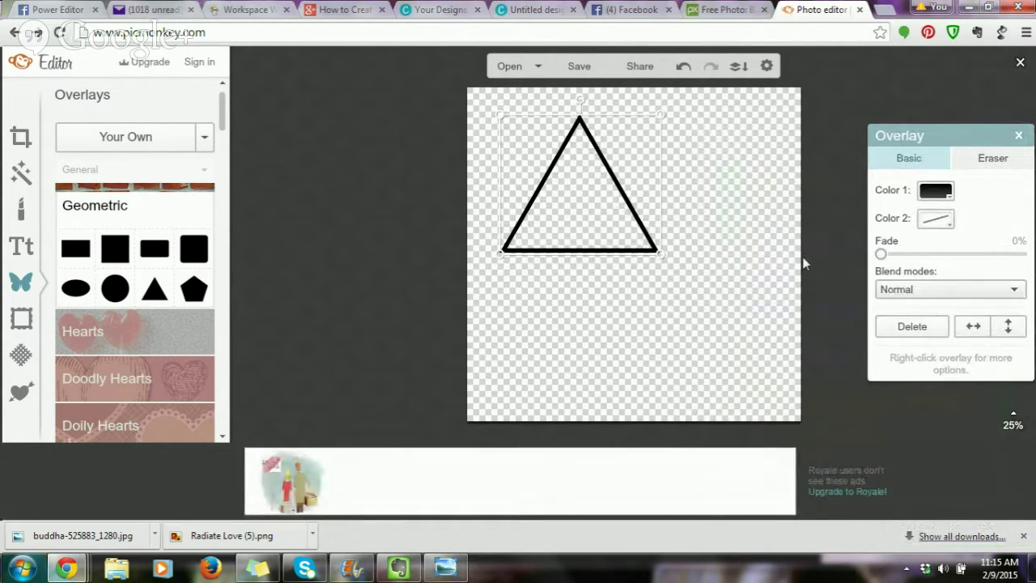
right_click(557, 184)
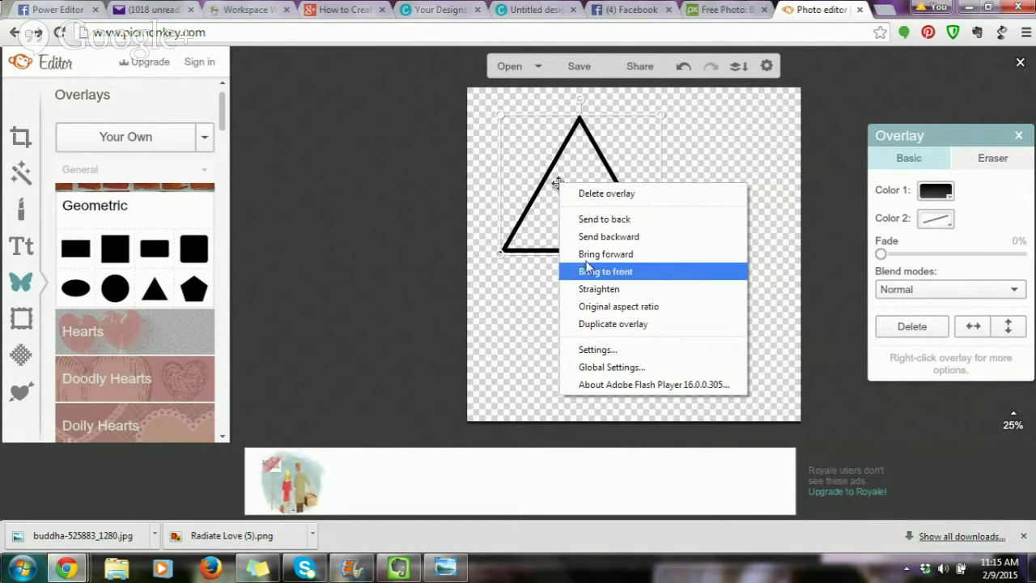
click(599, 326)
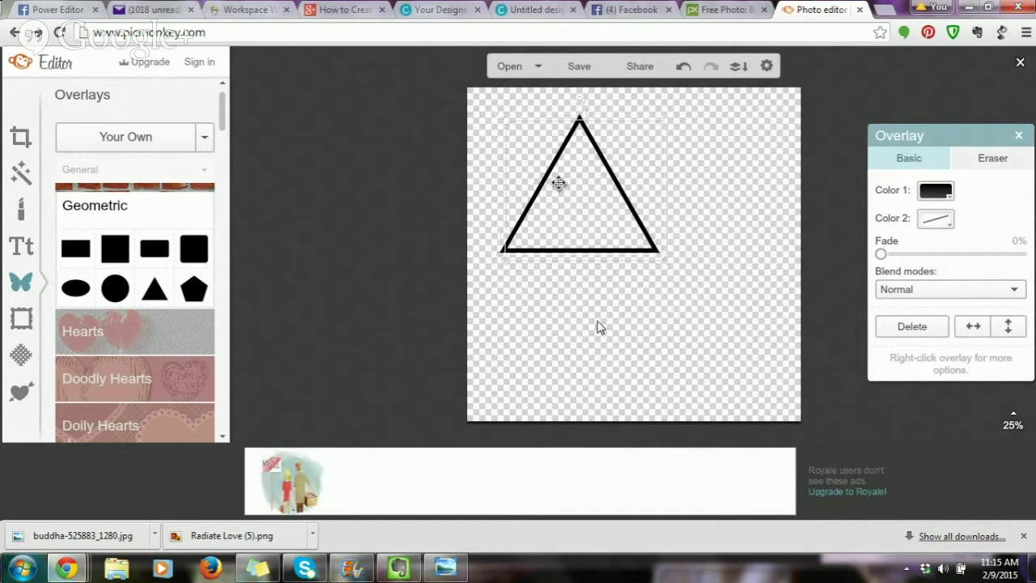
drag(606, 208, 651, 233)
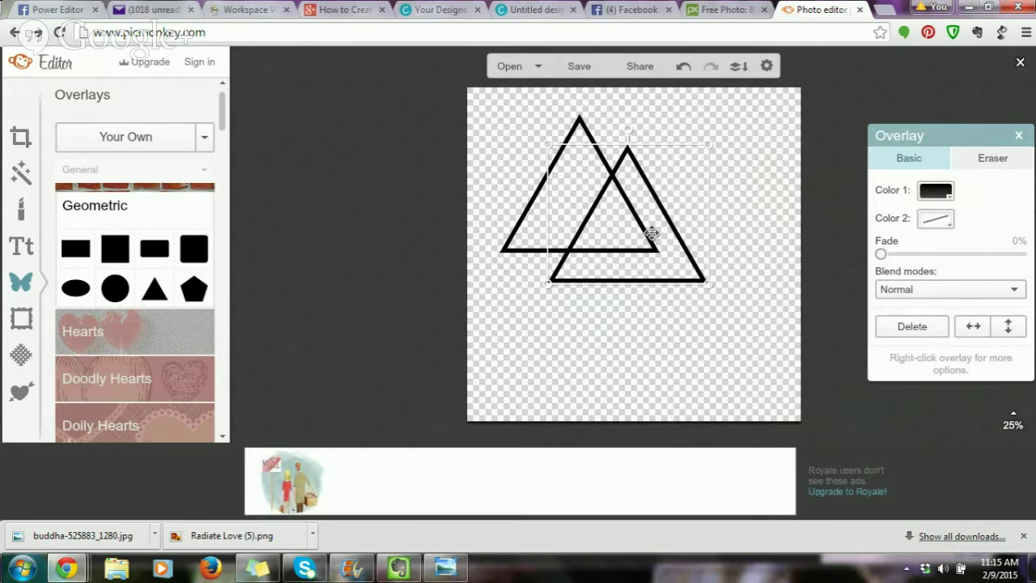
Step: Duplicate the second triangle and place the copy lower left so that all three triangles interlock
right_click(652, 232)
click(705, 372)
drag(651, 245, 584, 274)
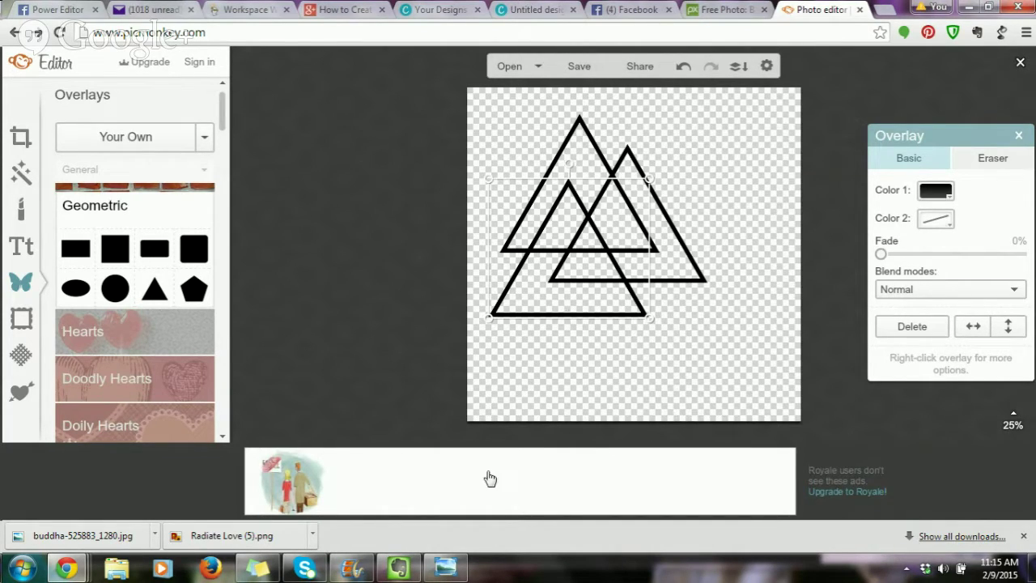
Step: Check the mood board's colour codes and set the top triangle's Color 1 to b84e00
click(447, 570)
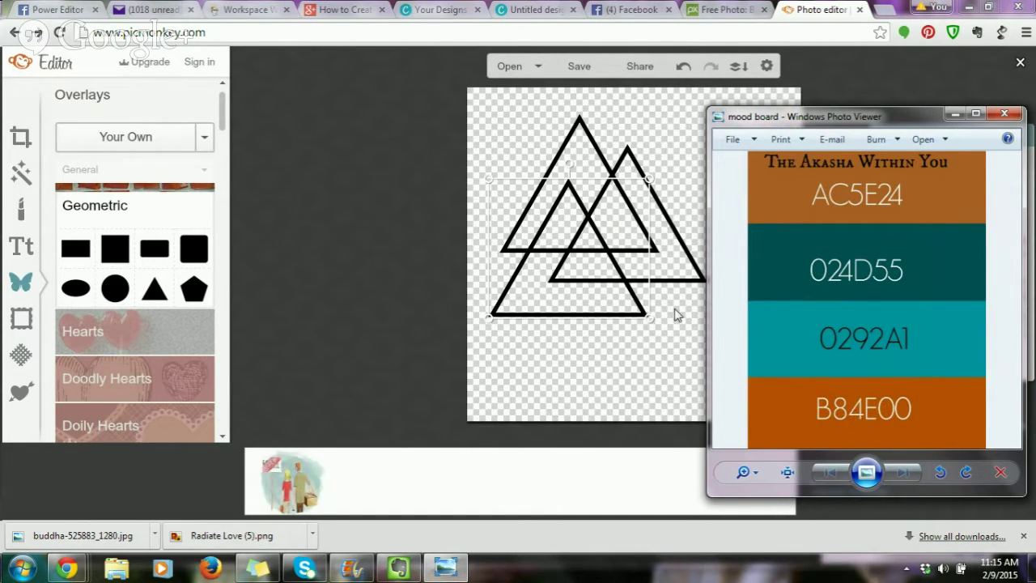
click(570, 116)
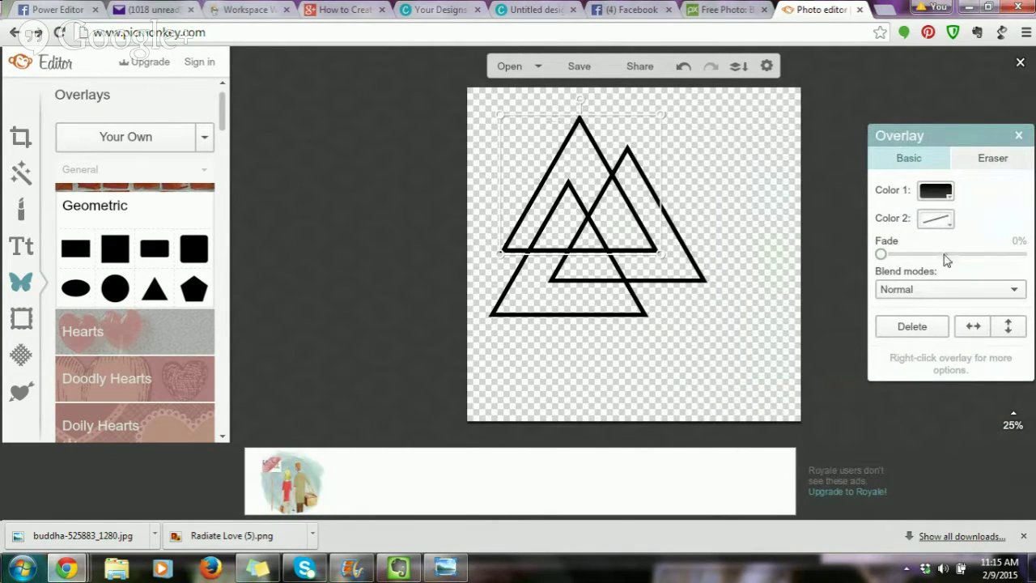
click(937, 194)
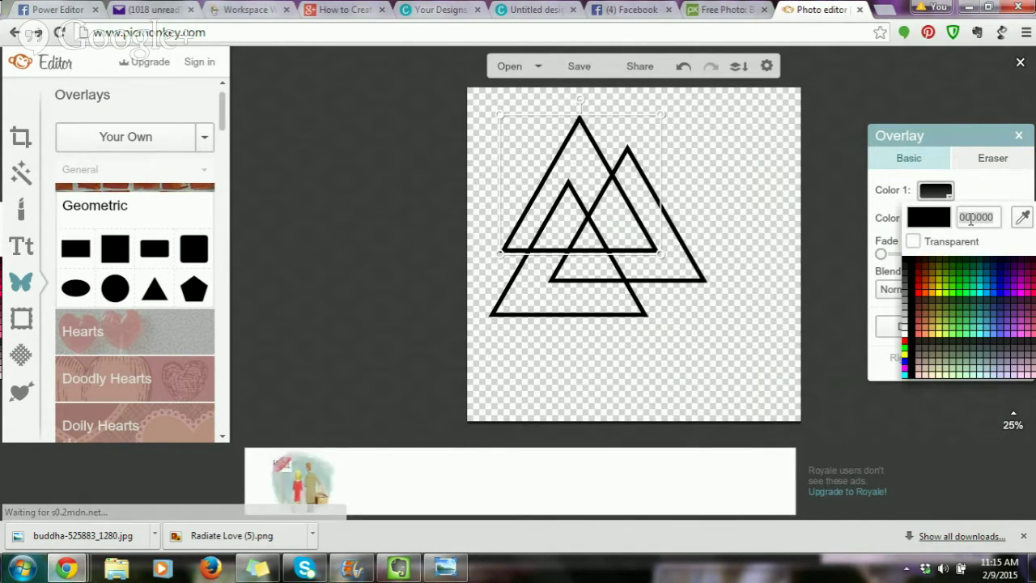
drag(1010, 290, 939, 259)
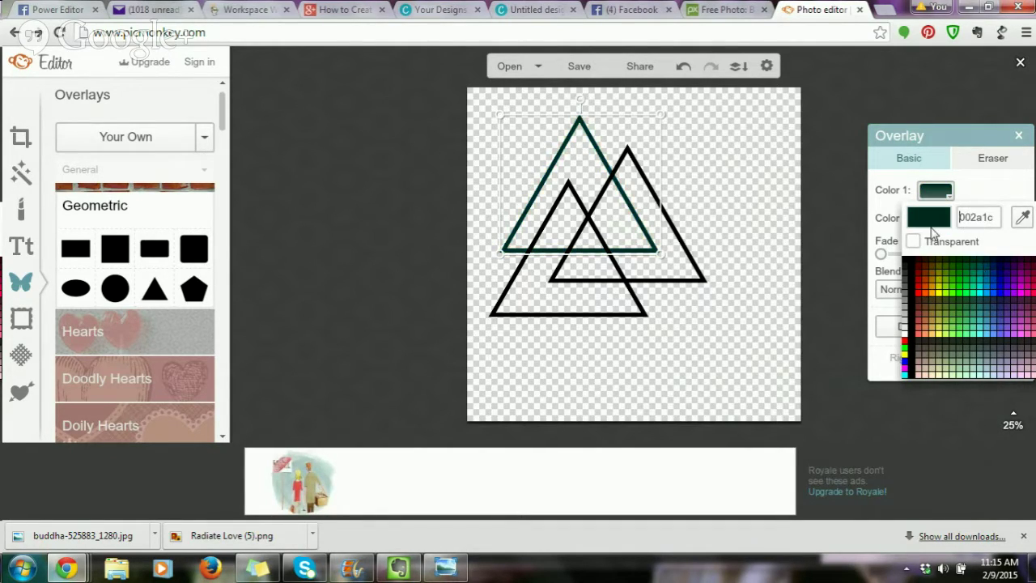
double_click(988, 218)
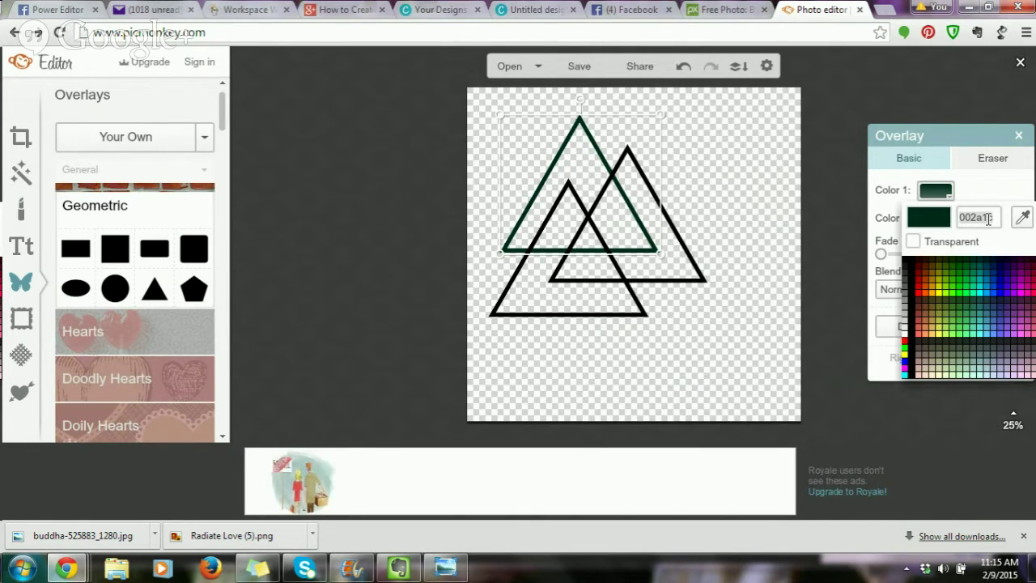
text(b84e00)
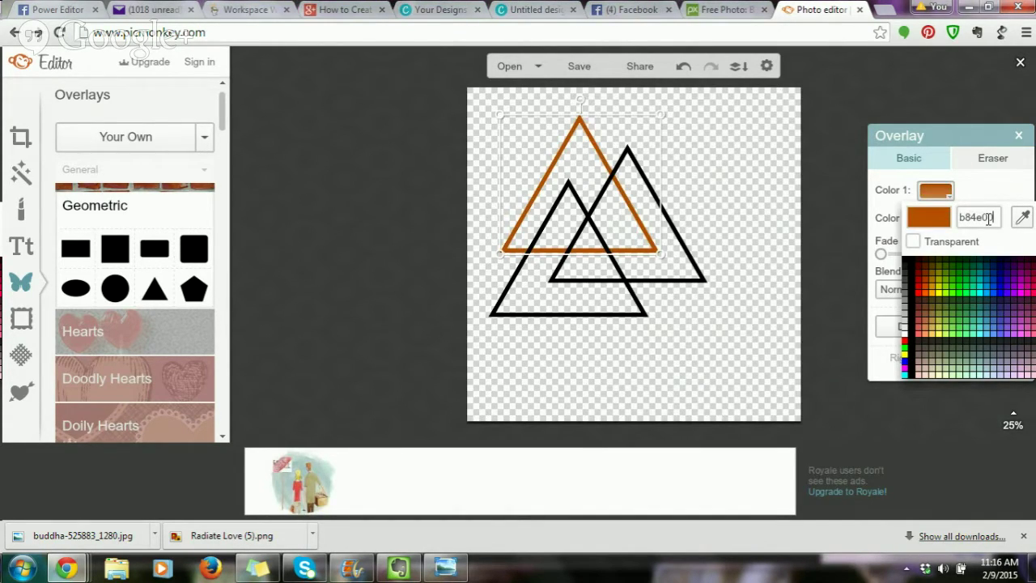
key(Return)
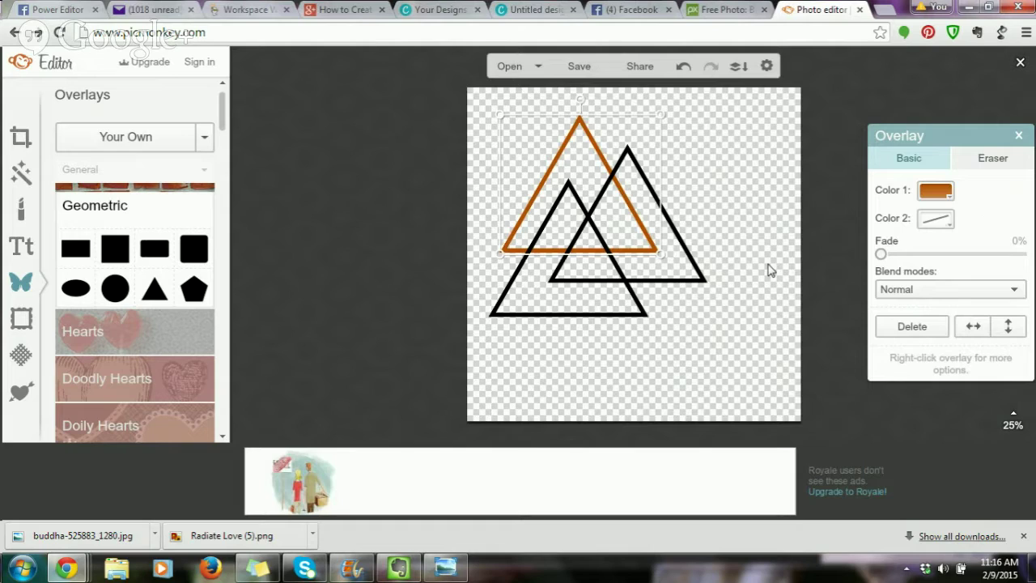
Step: Recolour the right-hand triangle with the mood board's dark teal, setting its Color 1 to 024d55
click(701, 277)
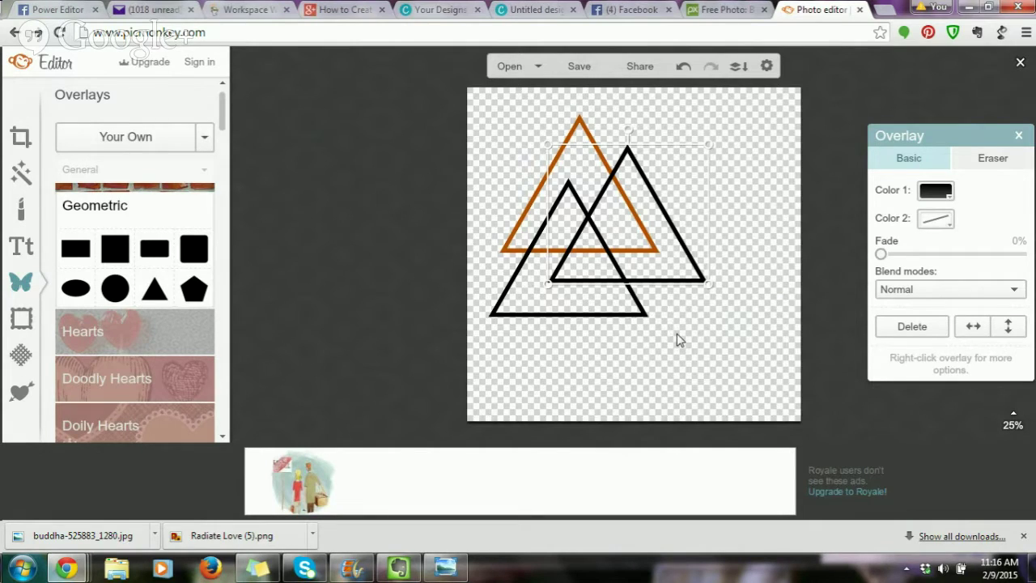
click(934, 198)
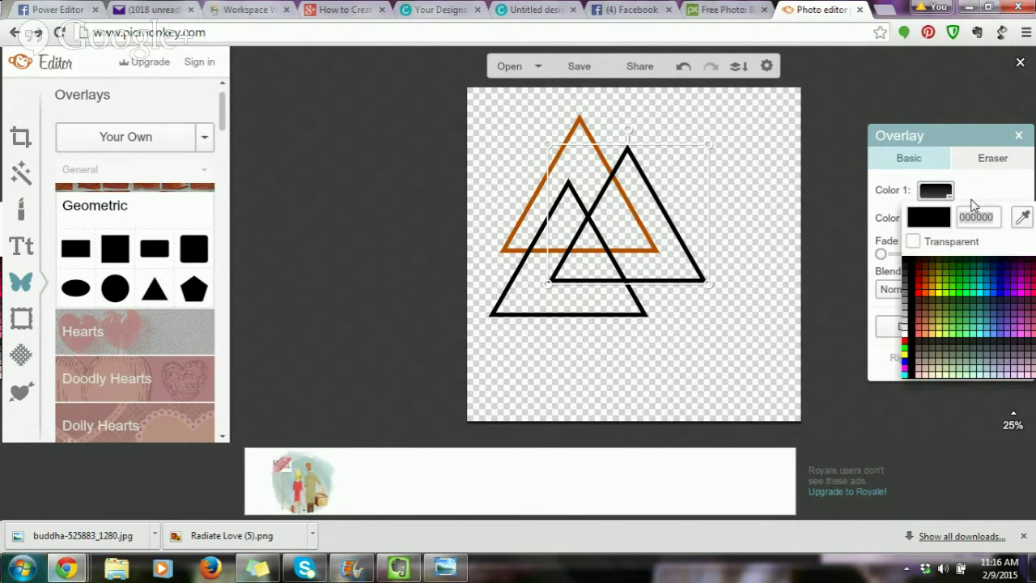
click(1022, 217)
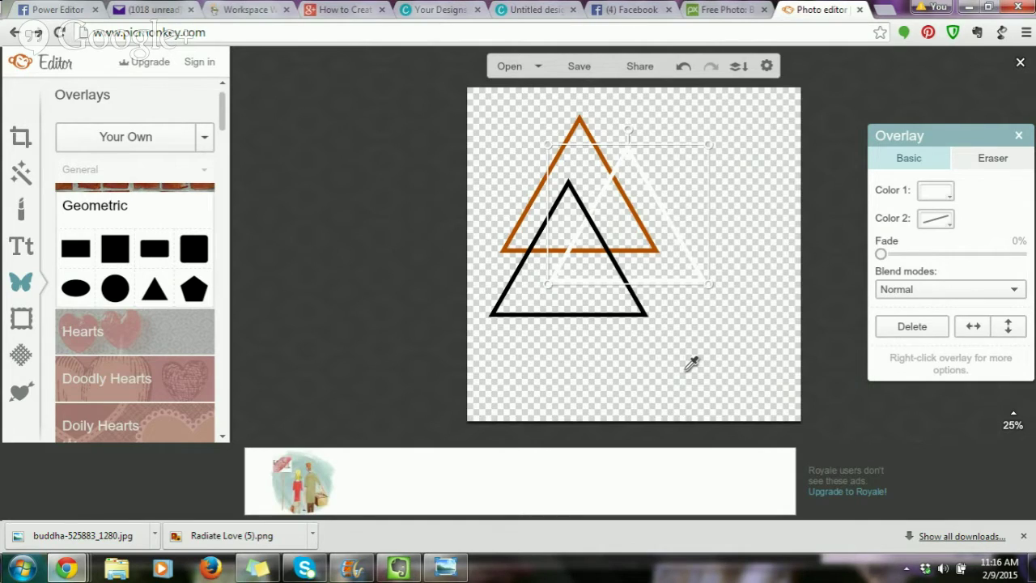
click(441, 567)
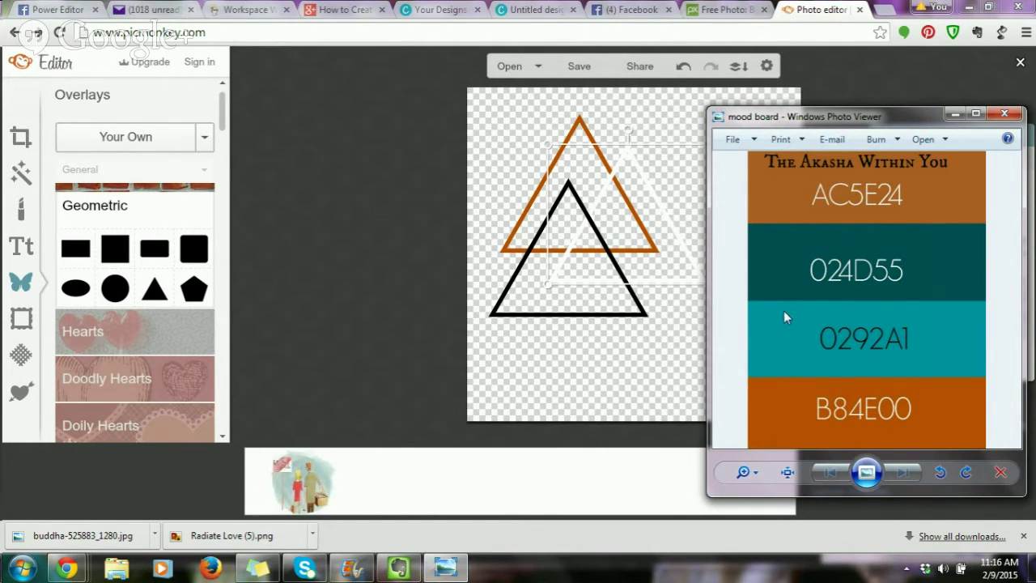
click(447, 567)
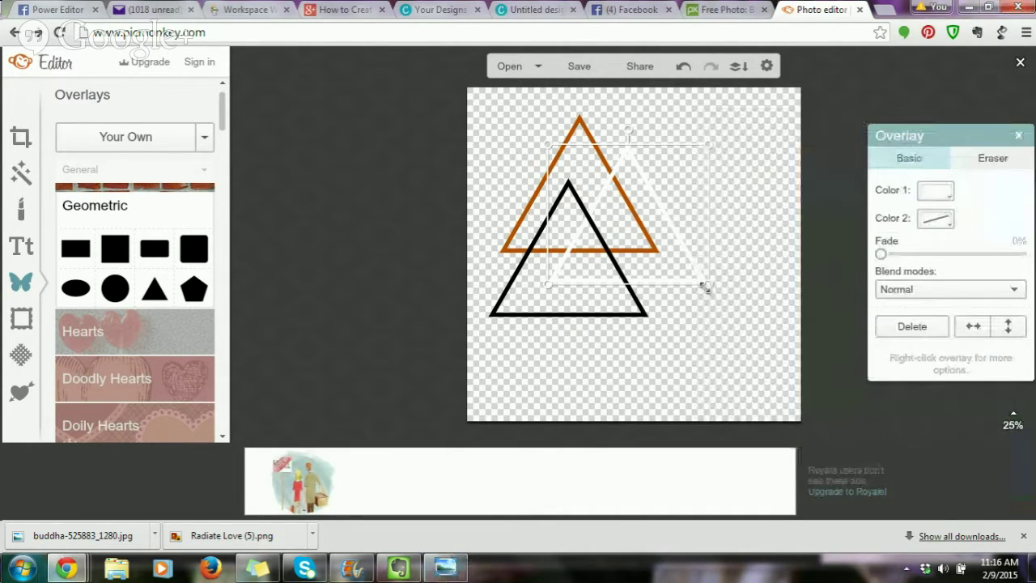
click(934, 195)
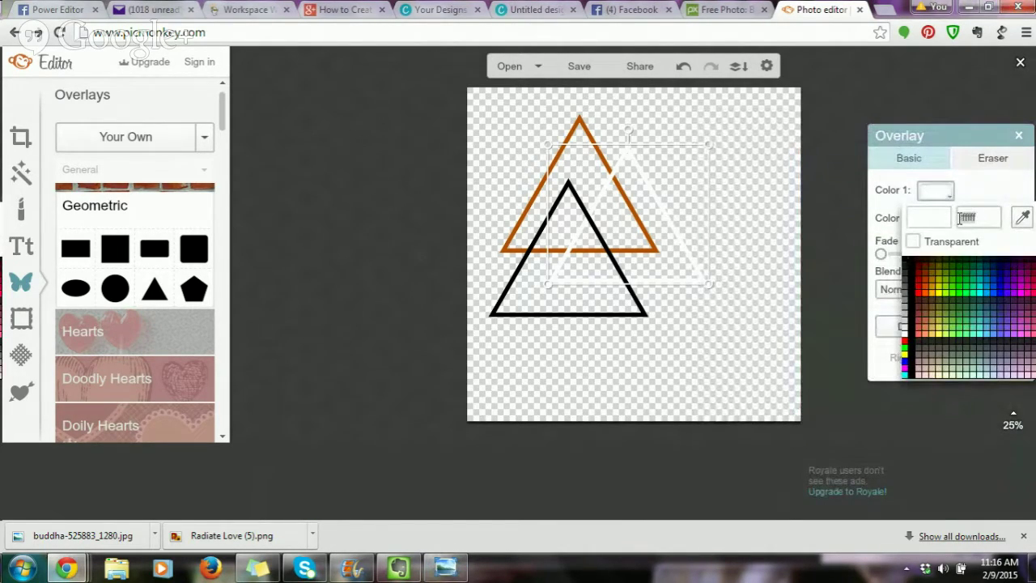
text(024d55)
key(Return)
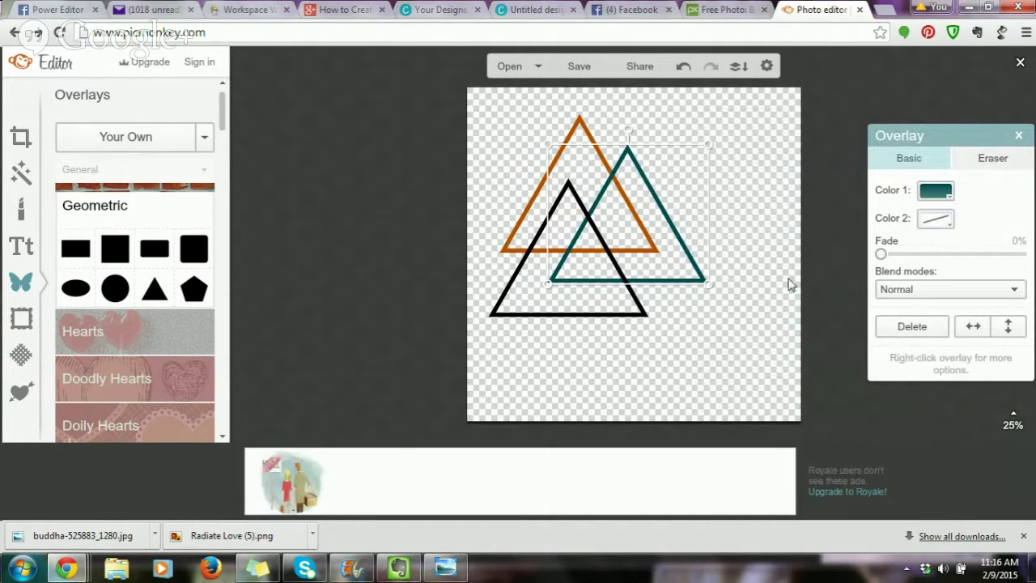
Step: Set the lower left triangle's Color 1 to the mood board's 0292a1, and nudge the dark teal triangle slightly up and left
click(634, 313)
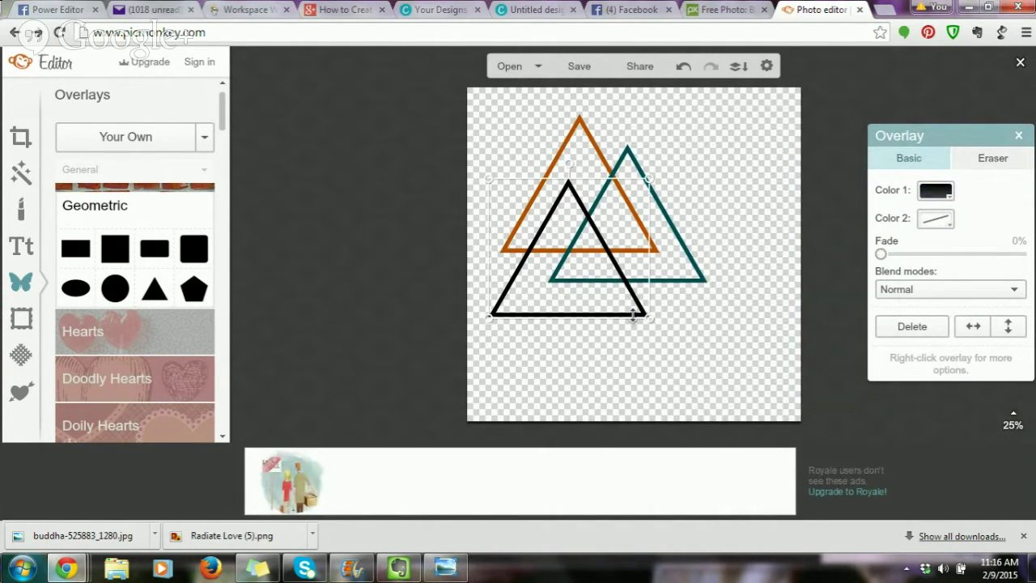
click(446, 565)
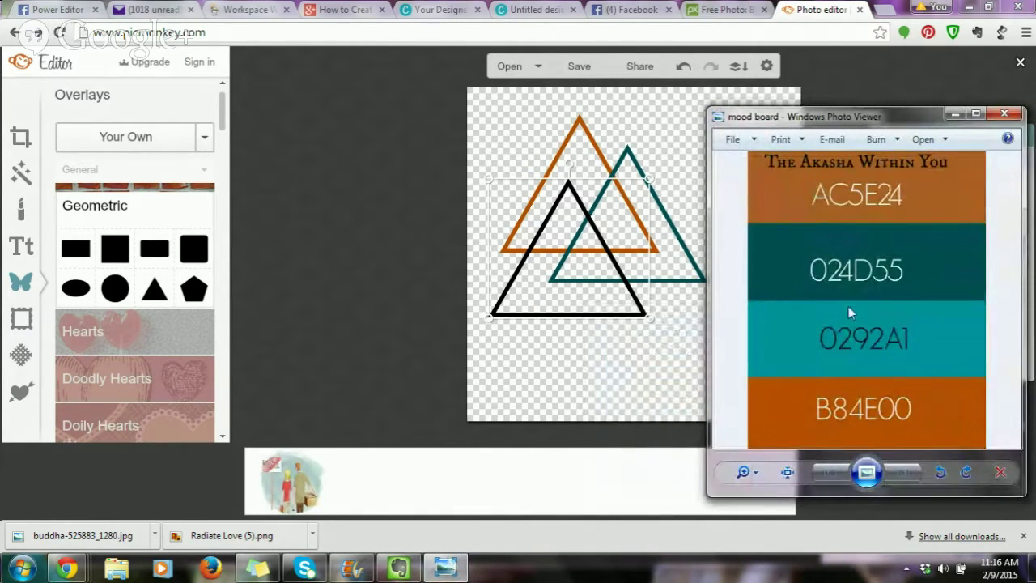
click(648, 307)
click(625, 295)
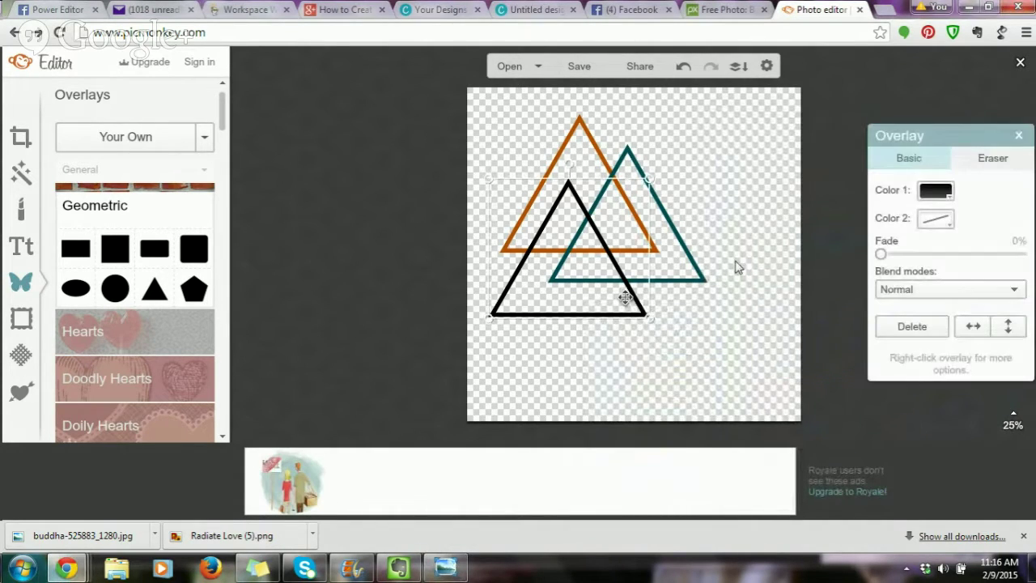
click(935, 218)
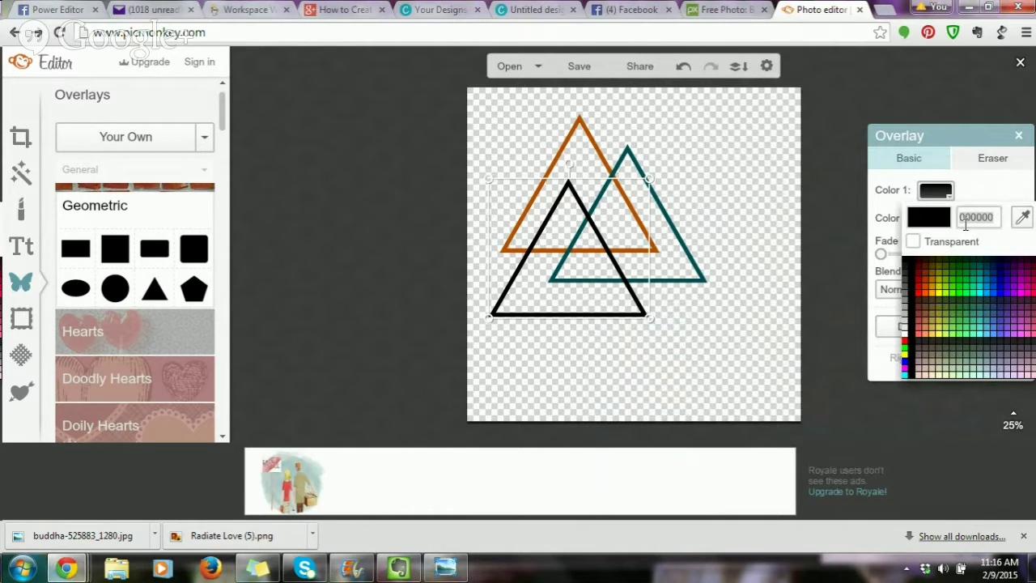
double_click(964, 225)
text(0292a1)
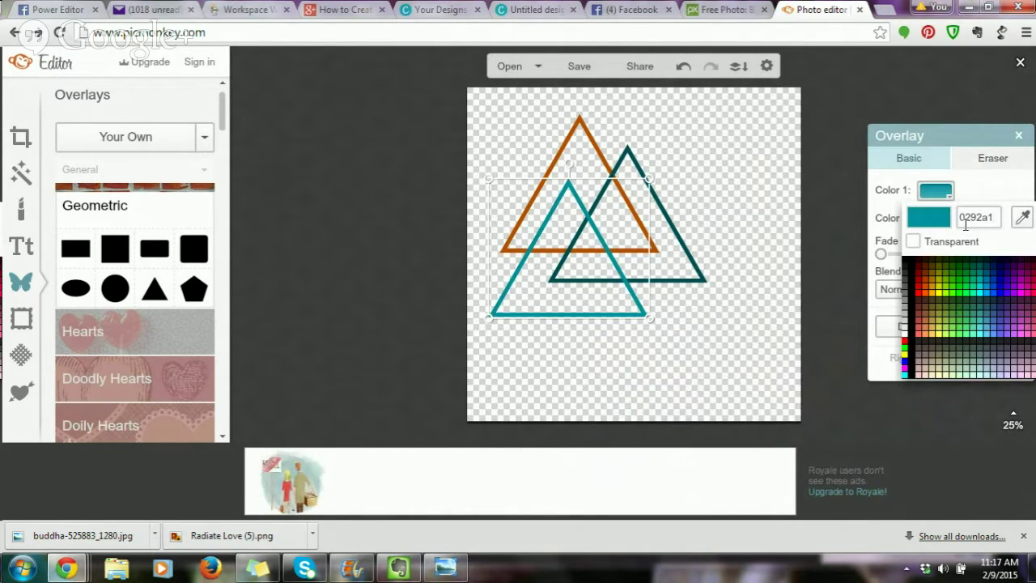
key(Return)
click(716, 362)
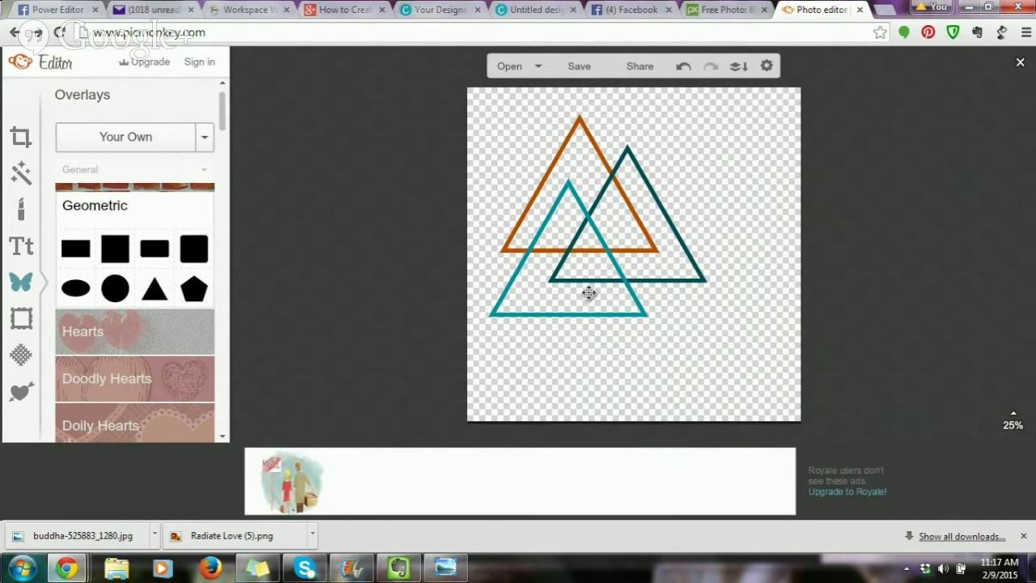
drag(705, 277, 701, 274)
click(725, 354)
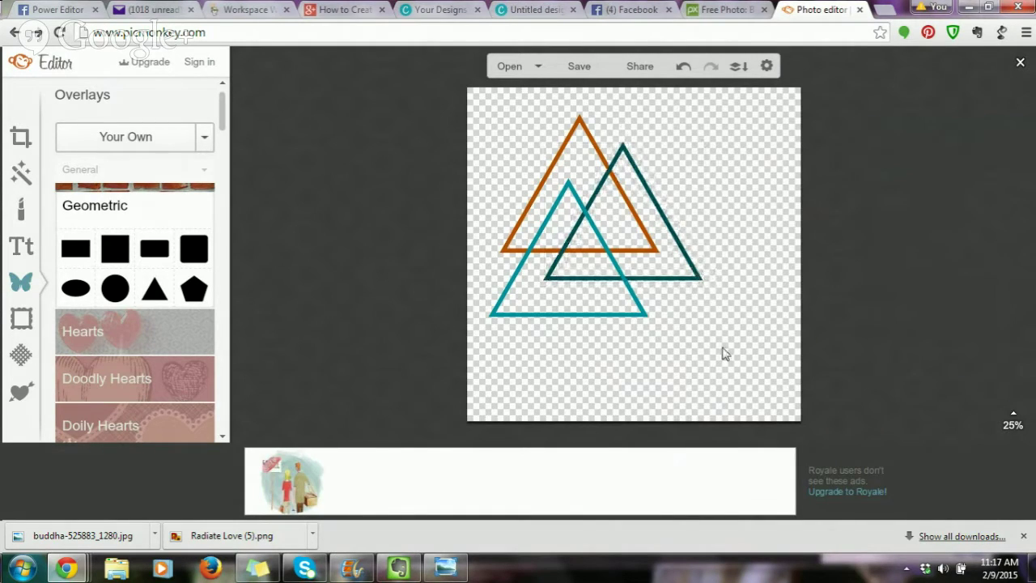
Step: Switch to Canva, look through the saved designs for reference, and return to the triangle design in PicMonkey
click(426, 15)
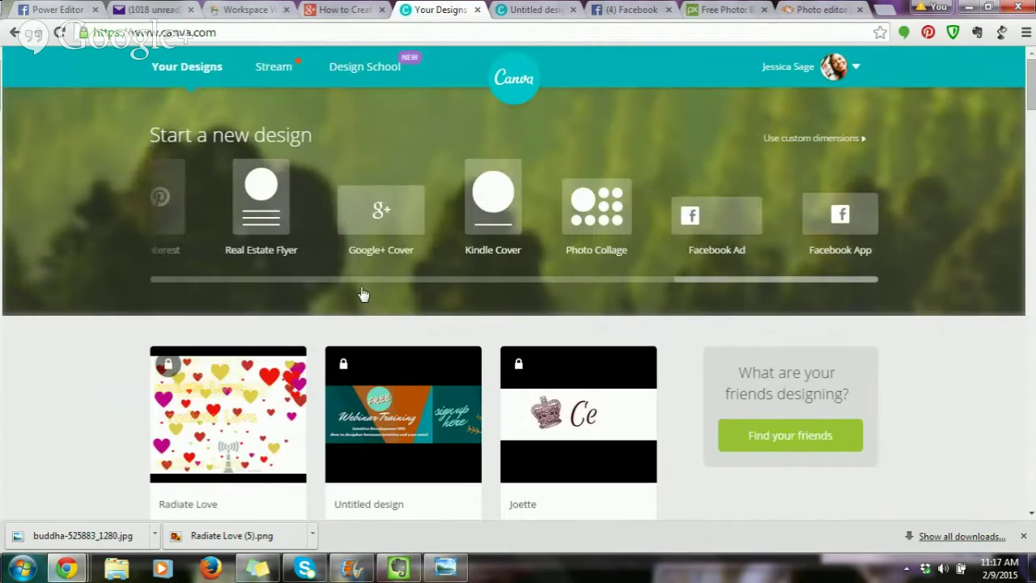
scroll(24, 338, down, 3)
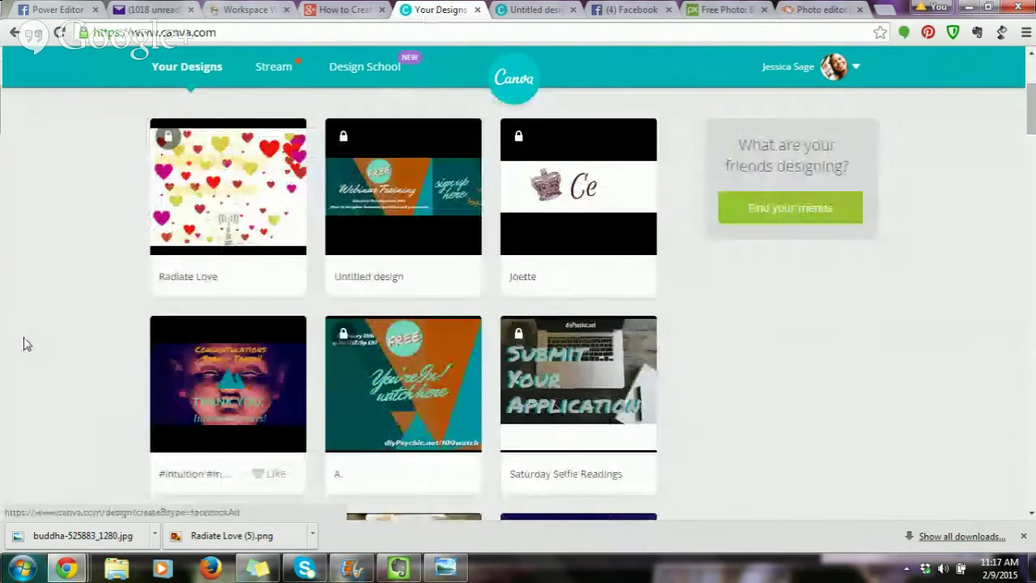
scroll(126, 353, down, 3)
scroll(95, 337, down, 3)
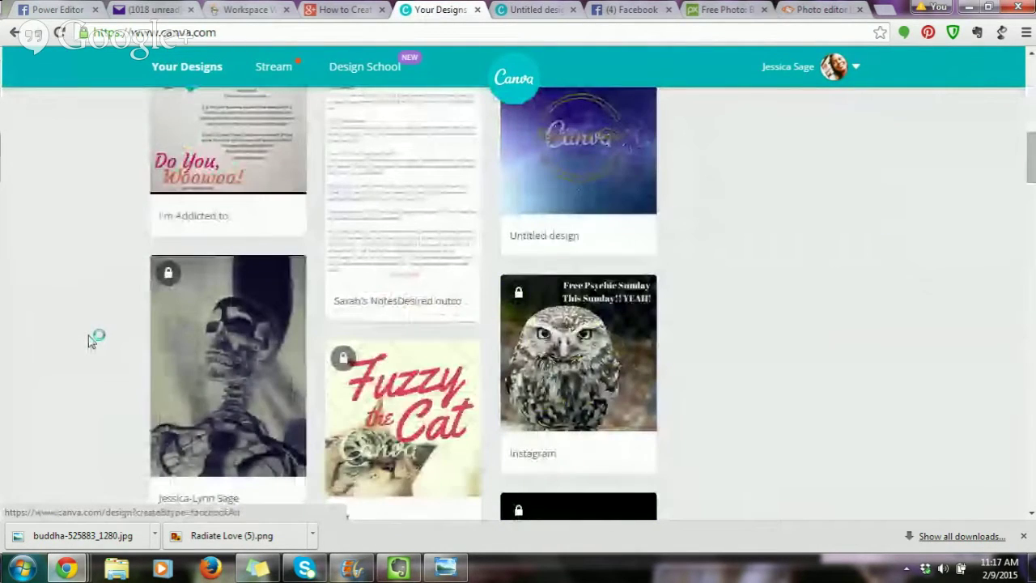
scroll(91, 339, up, 3)
scroll(91, 339, up, 5)
scroll(90, 339, down, 5)
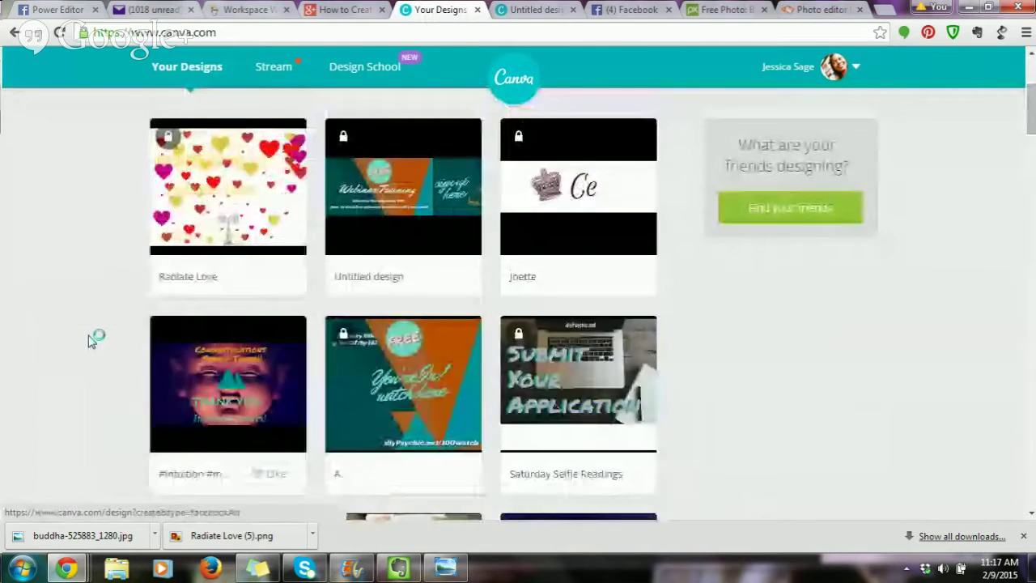
scroll(91, 339, up, 3)
scroll(91, 339, up, 3)
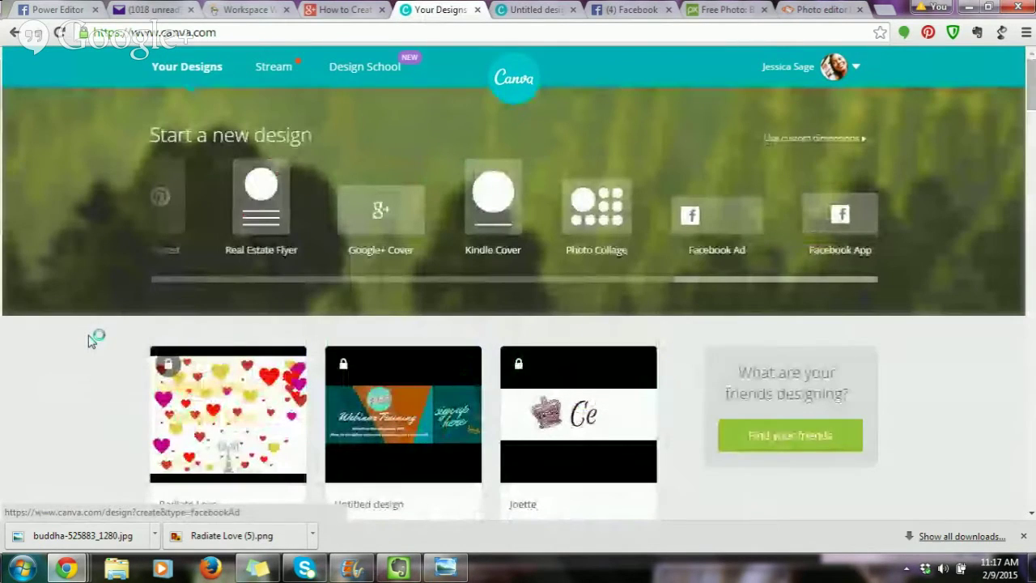
click(819, 9)
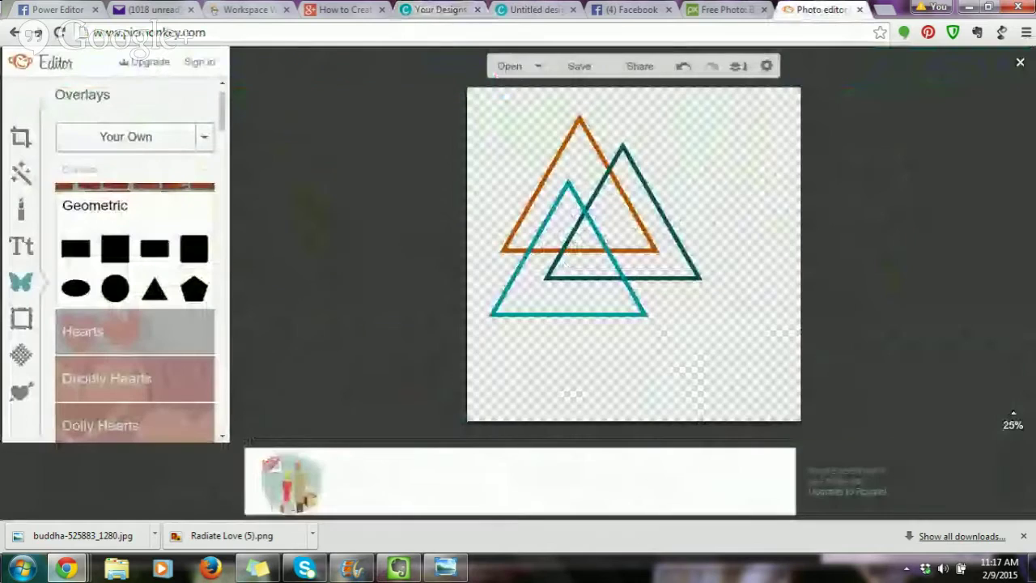
Step: Enlarge the light teal triangle down and to the right, keeping its lower left position on the canvas
click(641, 314)
drag(640, 314, 678, 353)
click(707, 380)
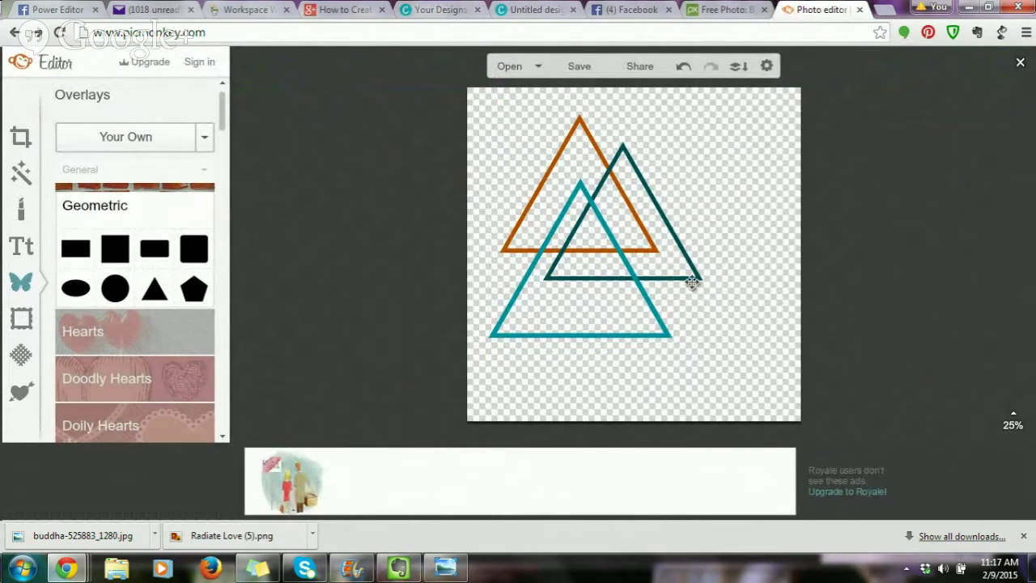
Step: Move the dark teal triangle over the light teal one and enlarge it until both outlines match in size
click(692, 279)
drag(654, 238, 613, 278)
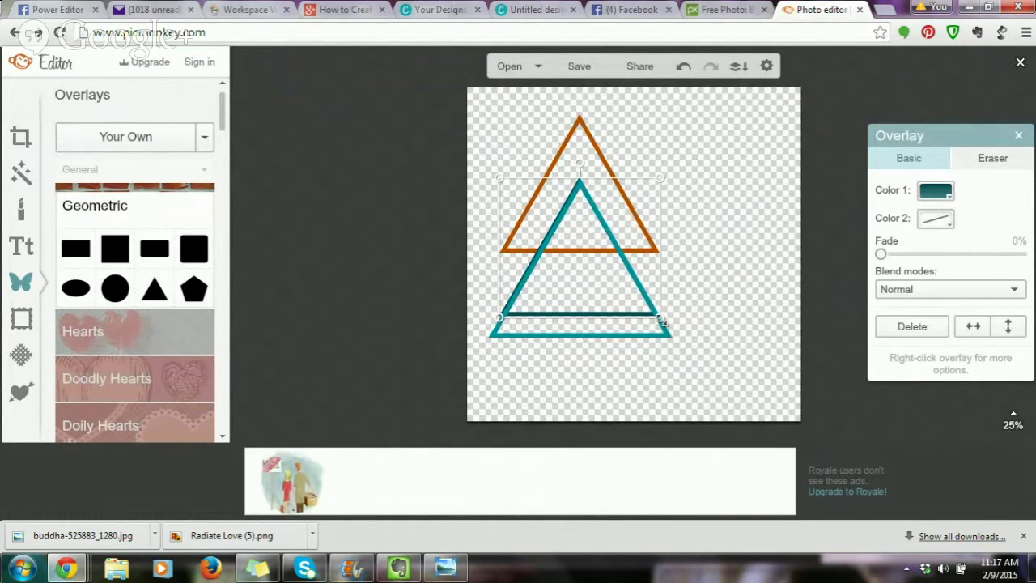
drag(670, 325, 672, 333)
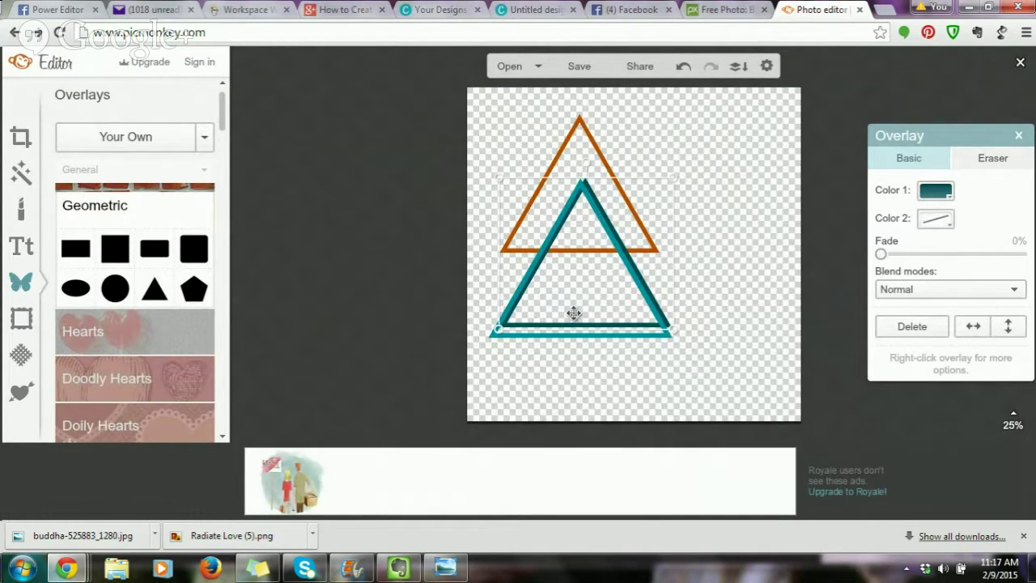
drag(497, 330, 483, 347)
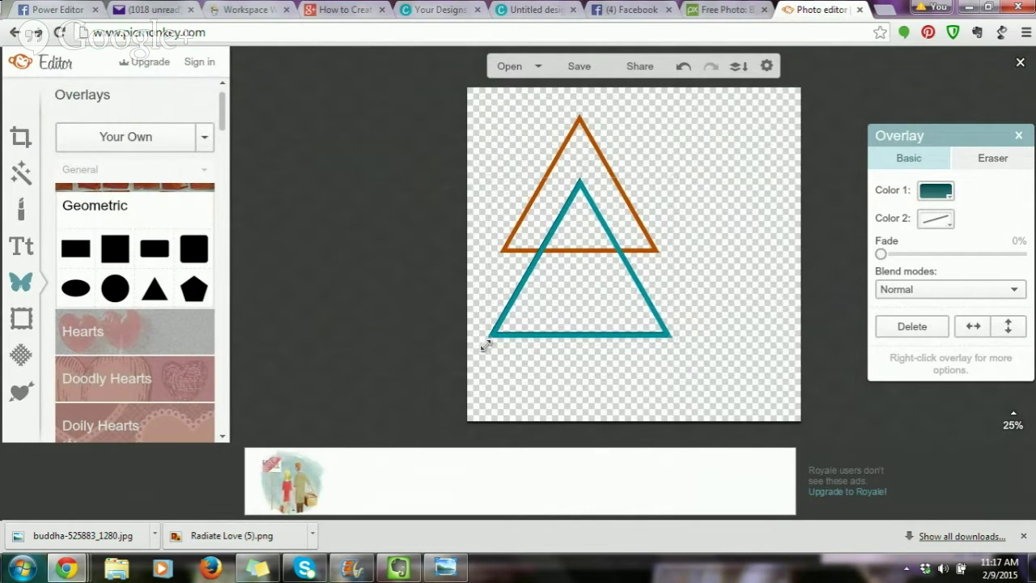
click(641, 367)
Step: Move the light teal triangle up and right so it overlaps the orange and dark teal triangles
drag(613, 289, 669, 256)
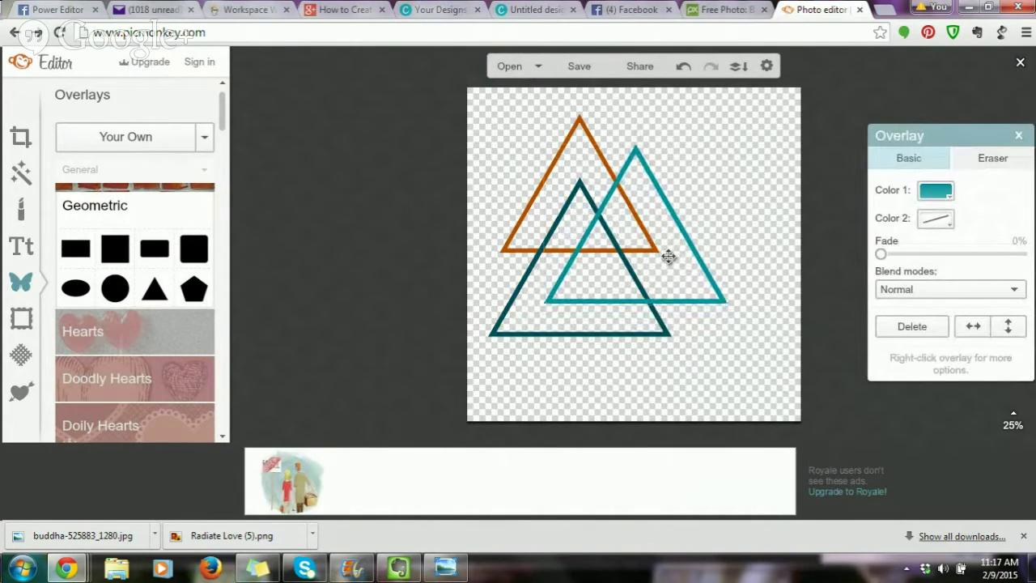
click(669, 256)
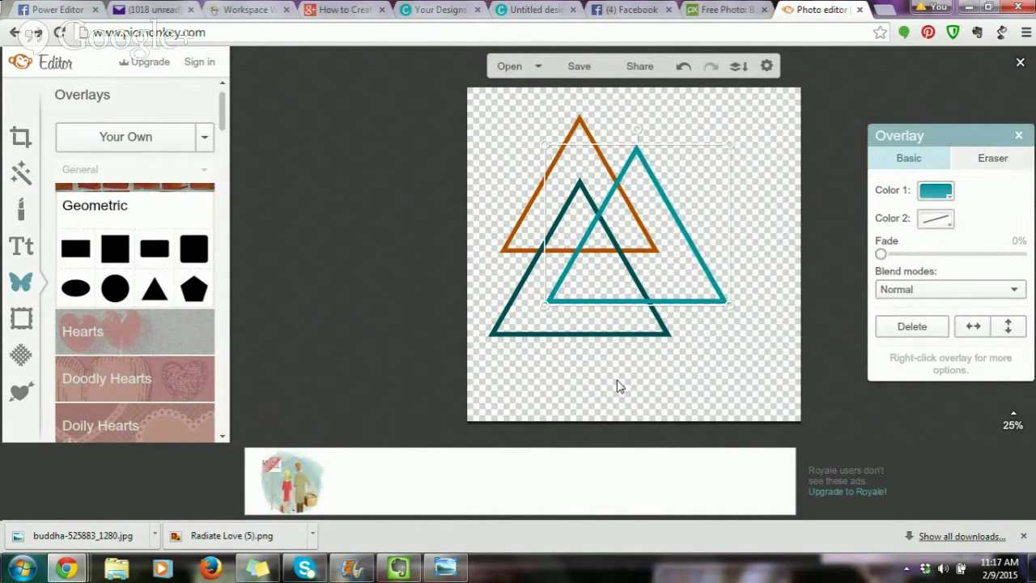
click(617, 387)
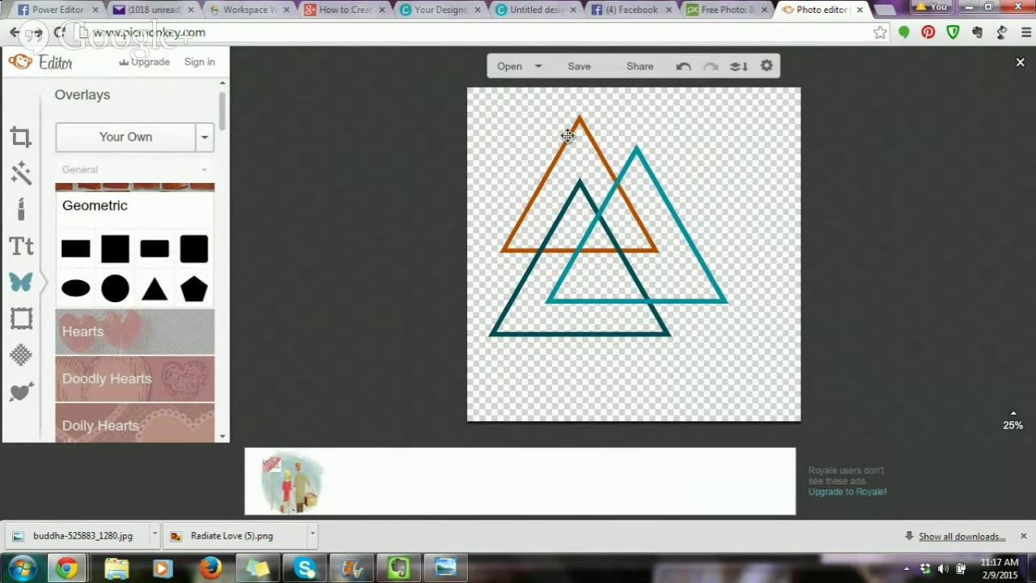
Step: Enlarge the orange triangle to match the light teal one in size, and place it at the upper left, overlapping the other two
drag(579, 121, 626, 173)
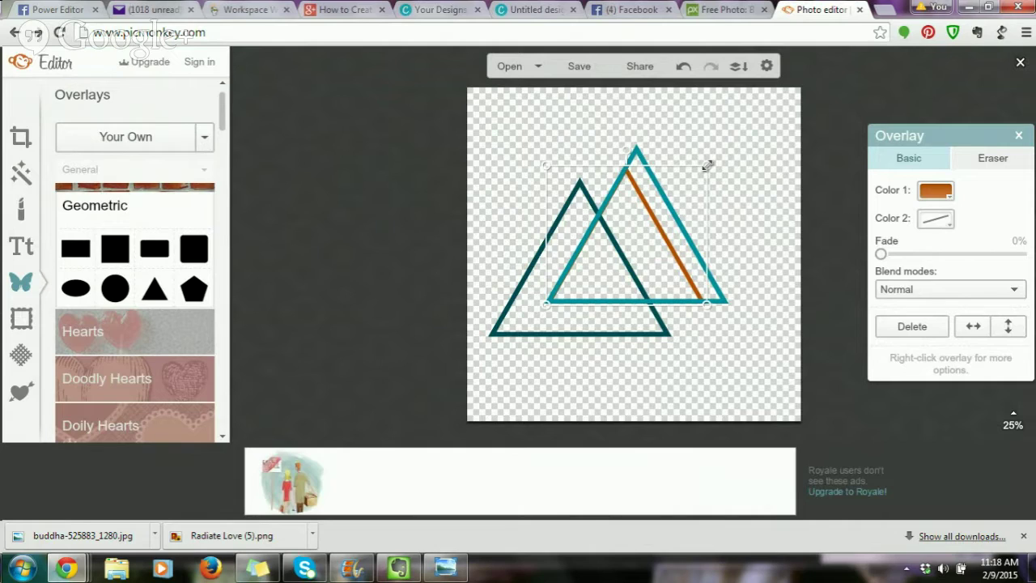
drag(705, 162, 741, 152)
drag(670, 262, 615, 228)
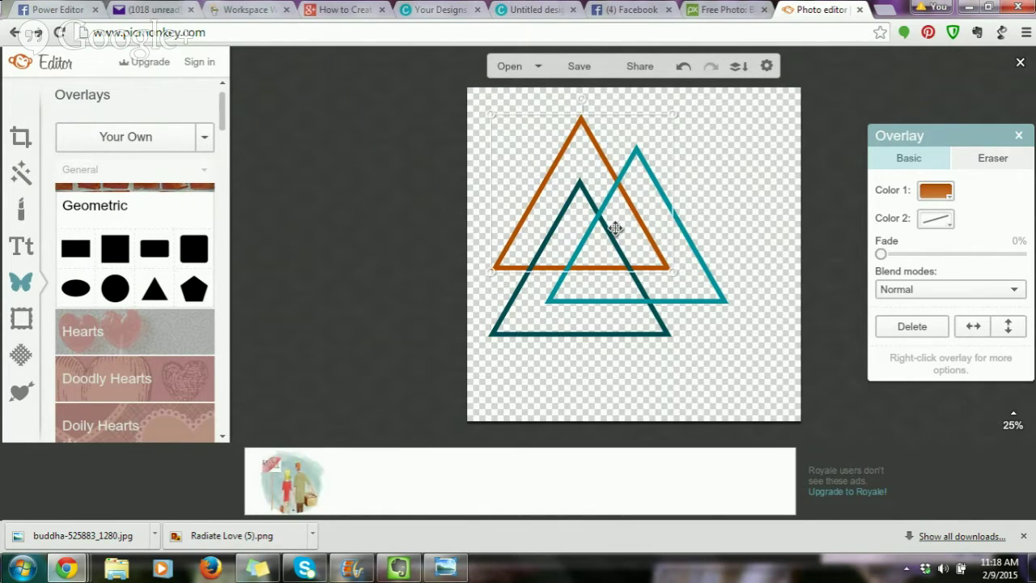
click(772, 352)
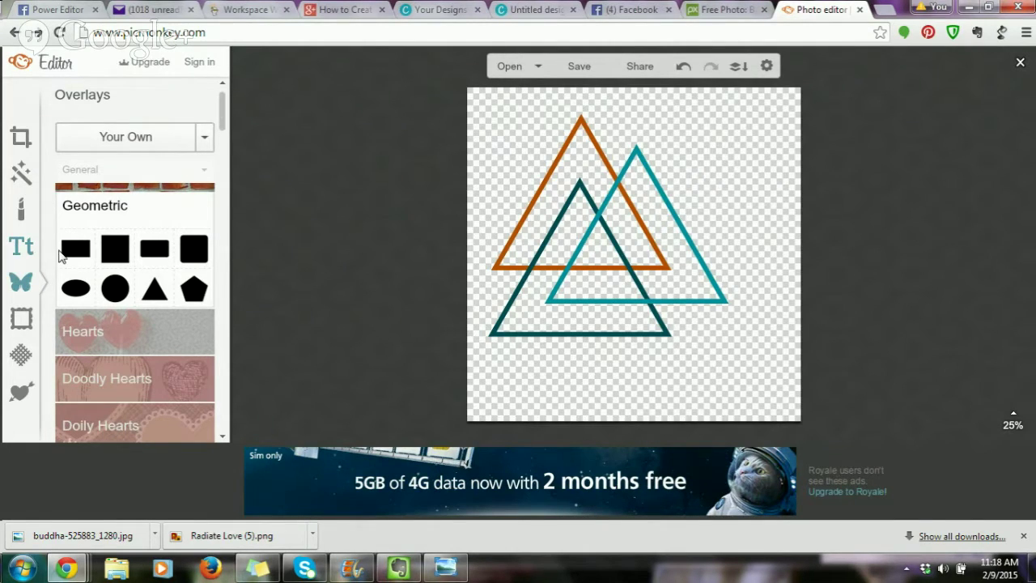
Step: Browse the text fonts and choose Freestyle Script from the fonts installed on the computer
click(15, 253)
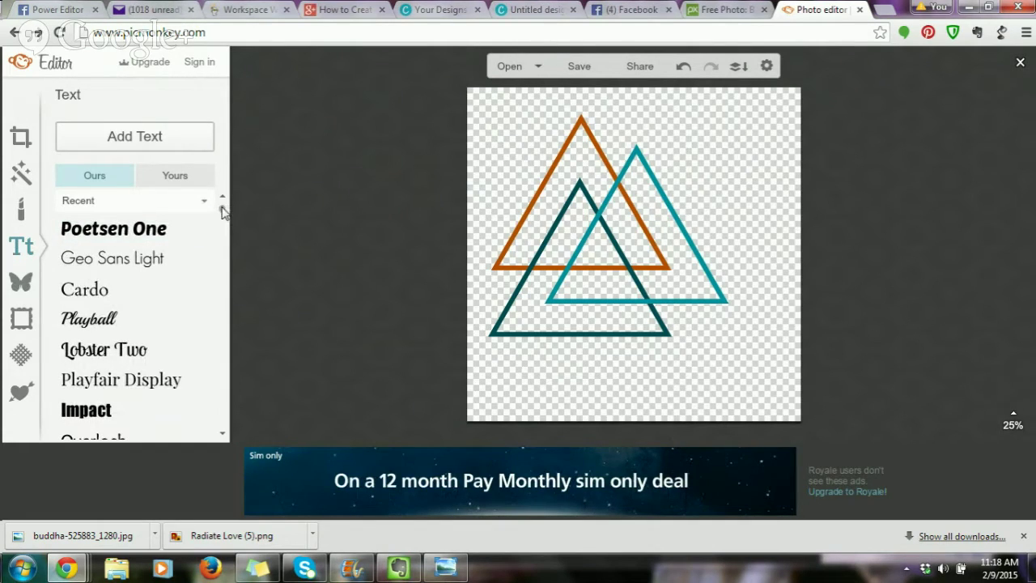
scroll(222, 215, down, 3)
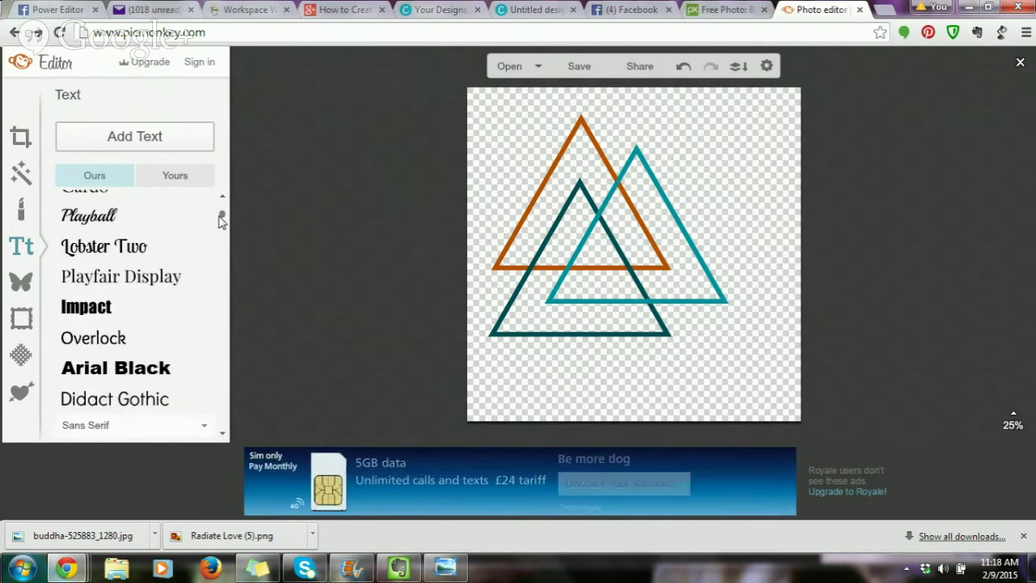
scroll(222, 218, up, 3)
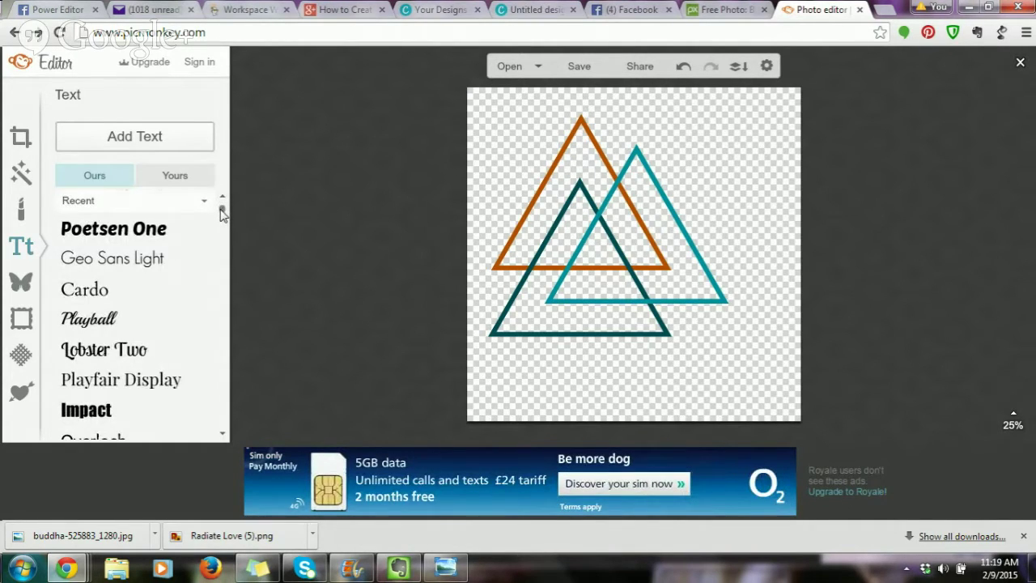
drag(222, 212, 221, 218)
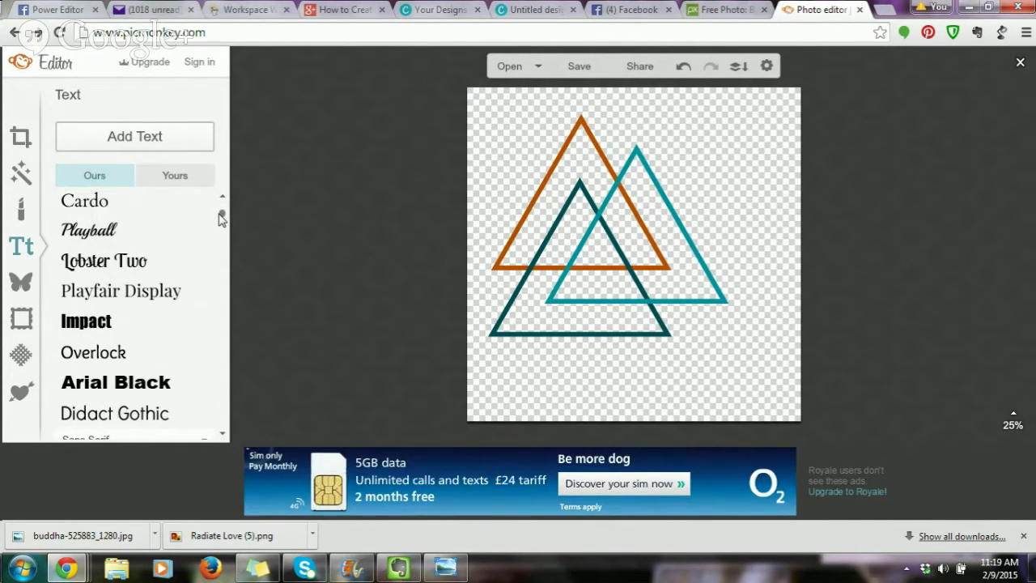
mouse_move(222, 219)
mouse_down()
mouse_move(225, 294)
mouse_move(221, 203)
mouse_up()
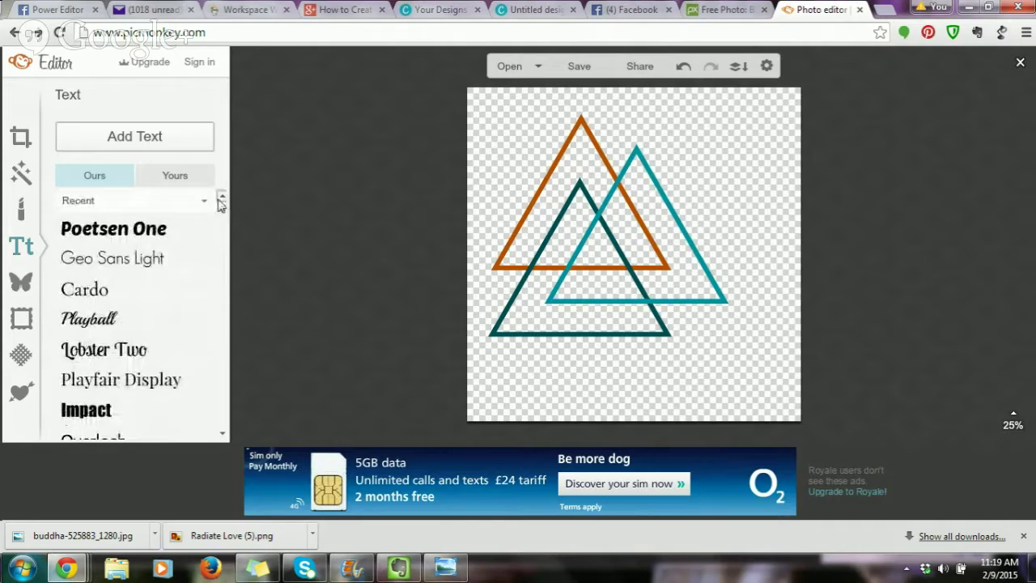
click(174, 179)
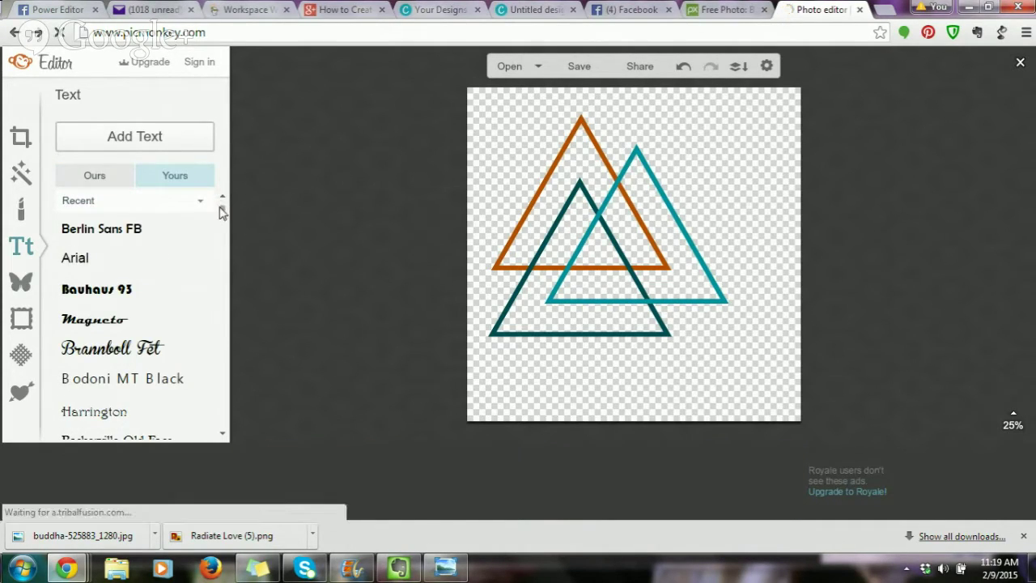
drag(222, 212, 224, 298)
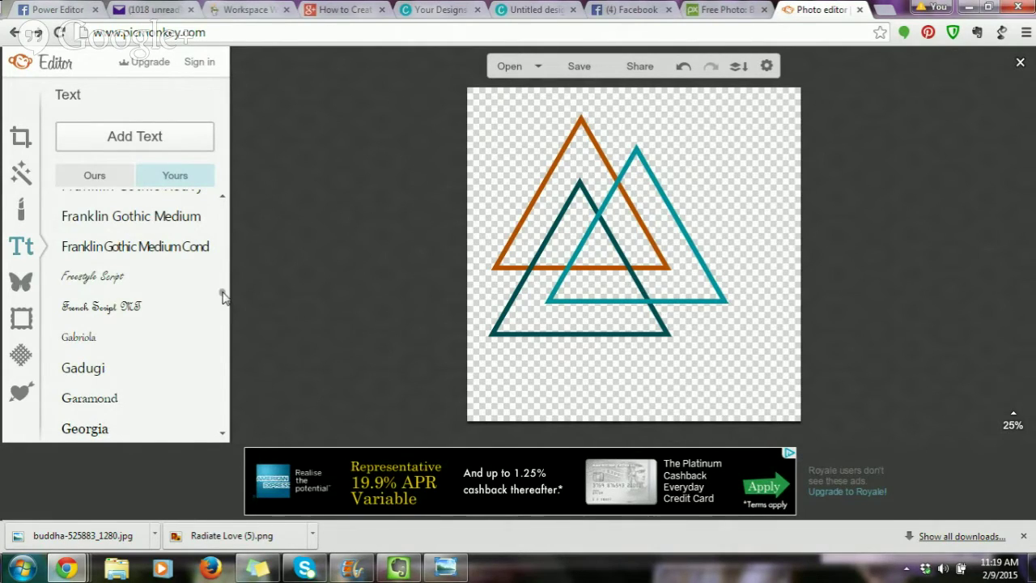
click(158, 280)
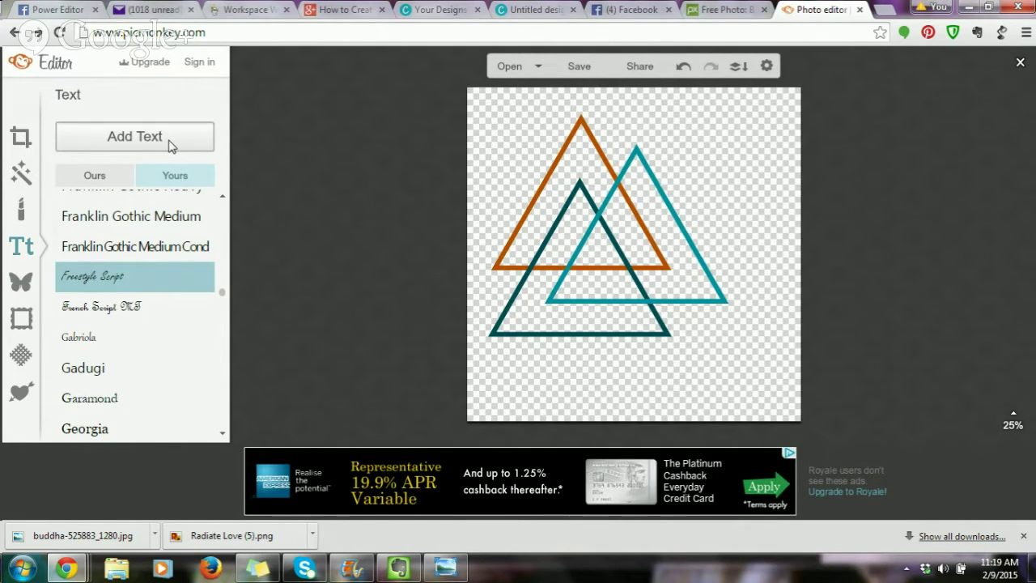
Step: Add the text "The Akasha Within You" on two lines, breaking before "Within", and centre-align it
click(134, 136)
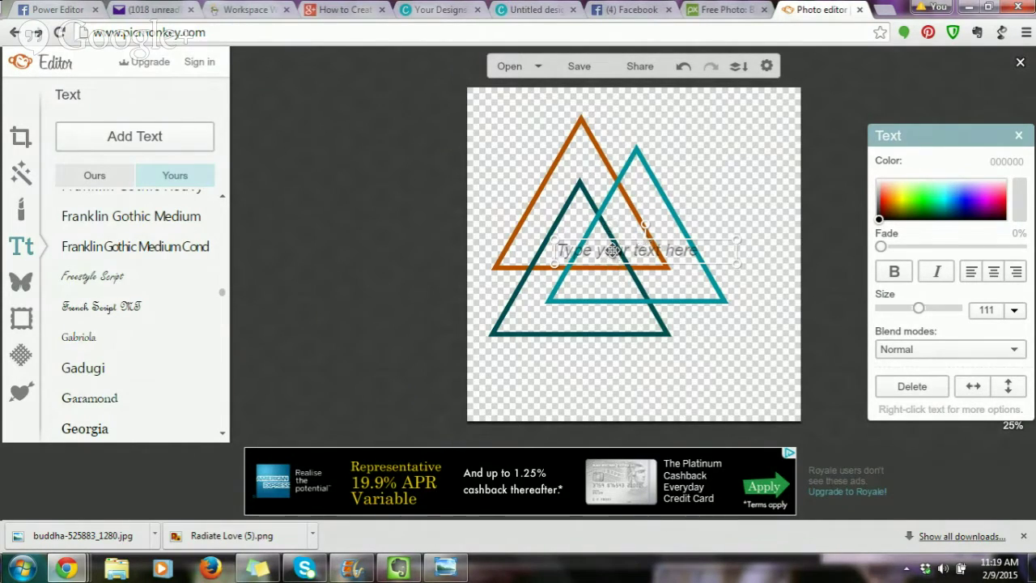
click(613, 250)
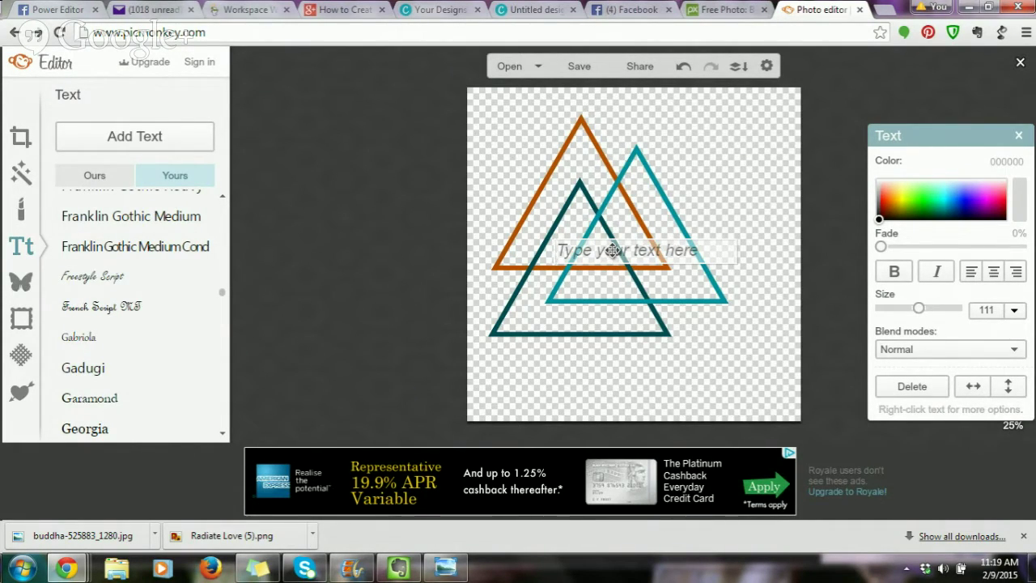
text(The Akash)
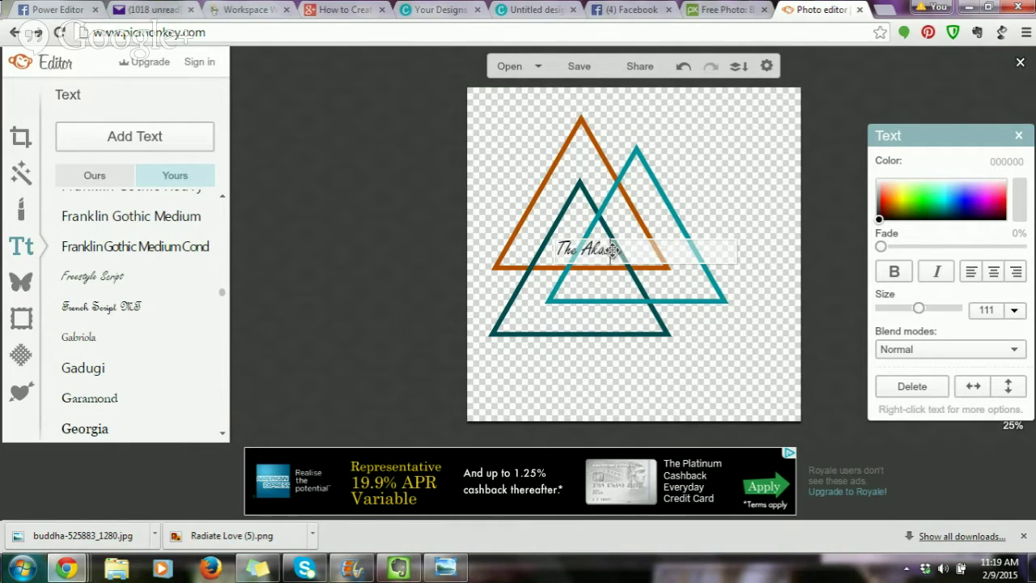
text( Within You)
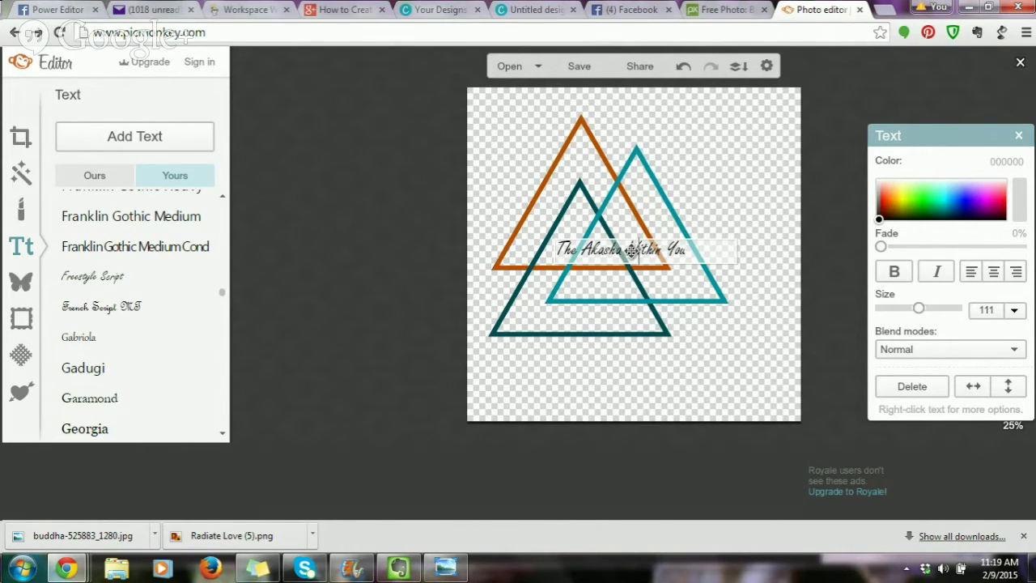
key(Return)
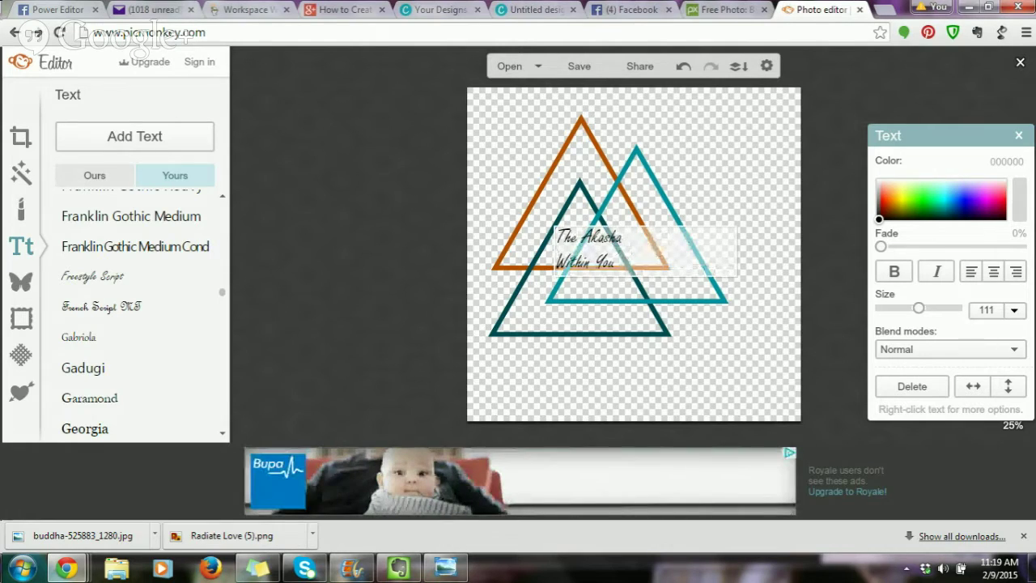
click(994, 271)
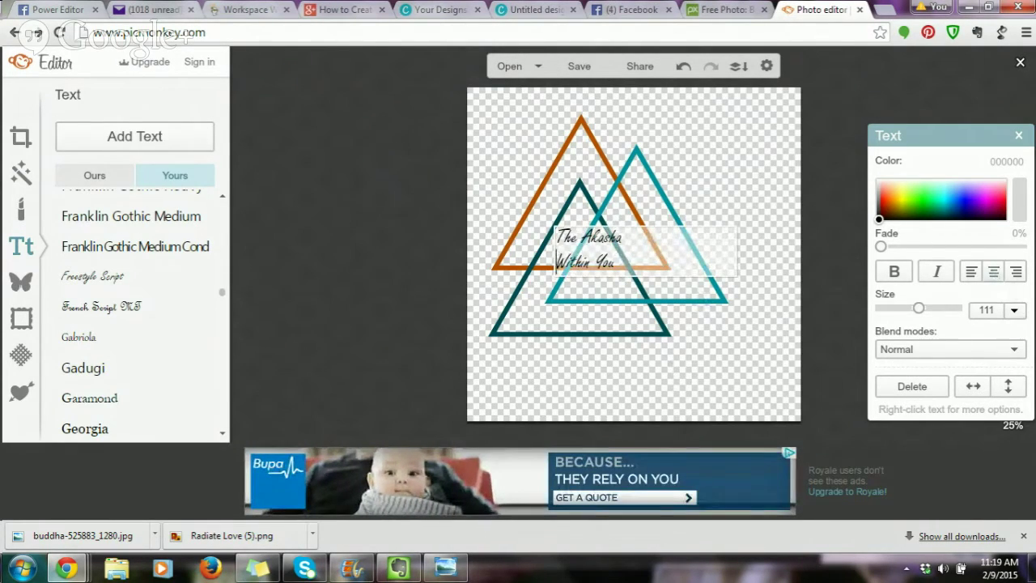
click(678, 387)
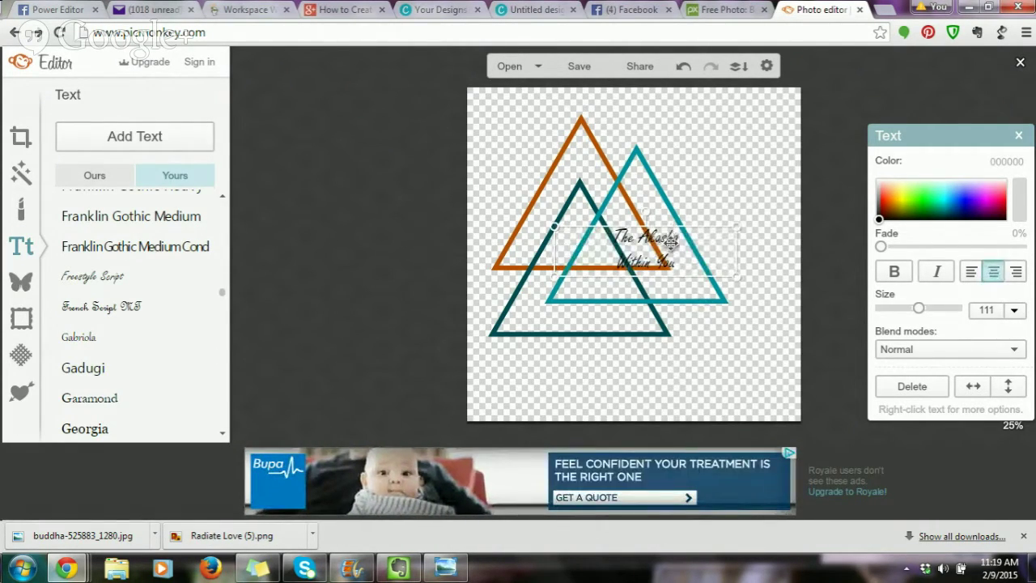
Step: Enlarge the text to size 197 and position it across the middle of the overlapping triangles
drag(670, 240, 574, 270)
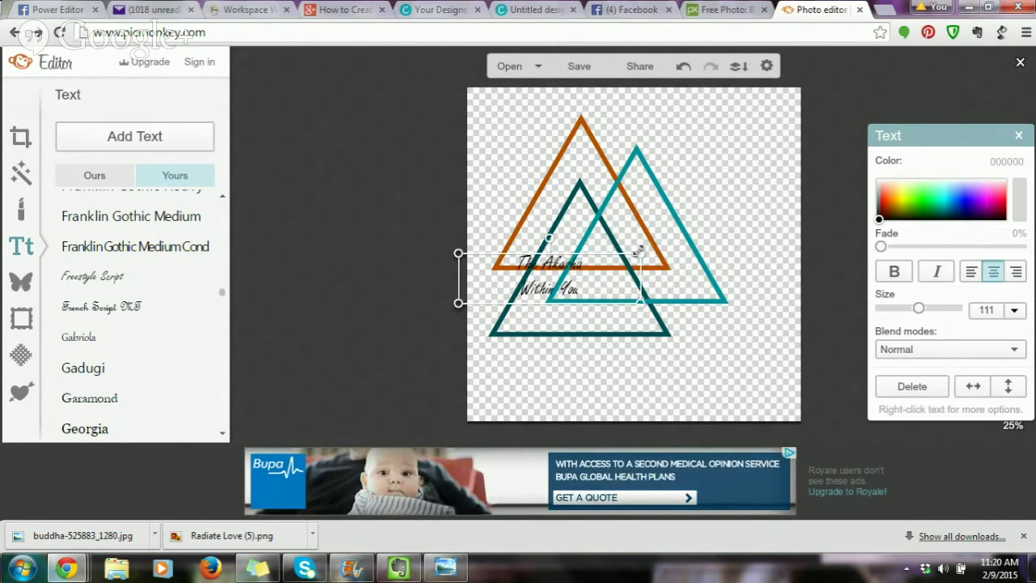
drag(638, 250, 717, 364)
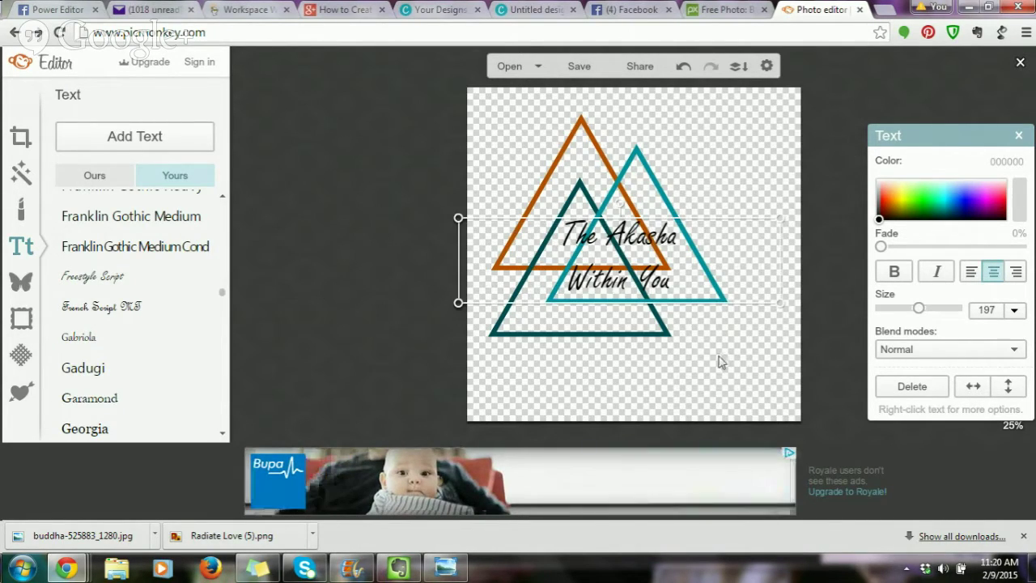
click(717, 363)
drag(640, 235, 618, 236)
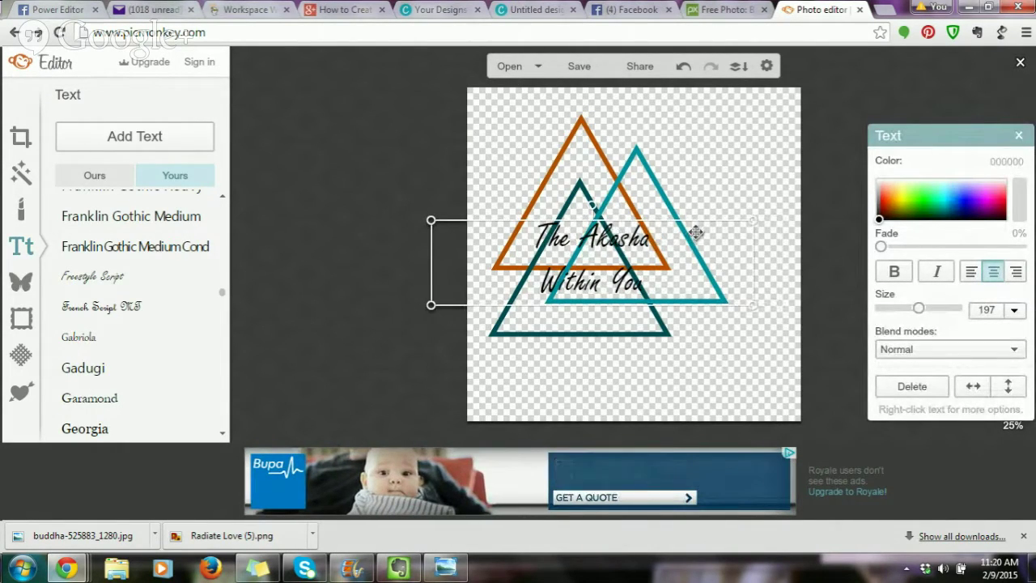
Step: Change the text colour to light grey d4d4d4 and deselect the text
drag(878, 204, 857, 177)
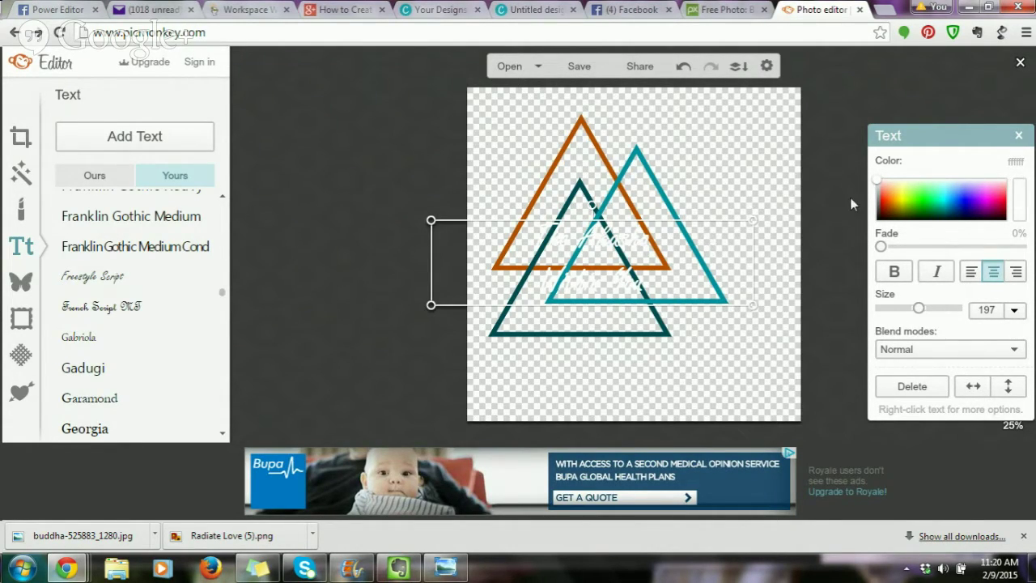
drag(870, 188, 872, 193)
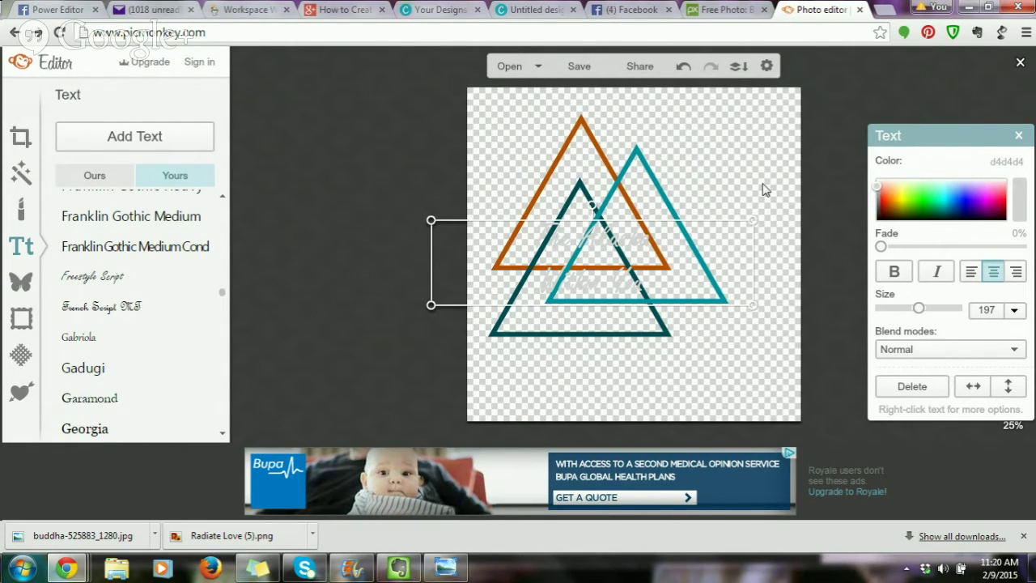
click(694, 129)
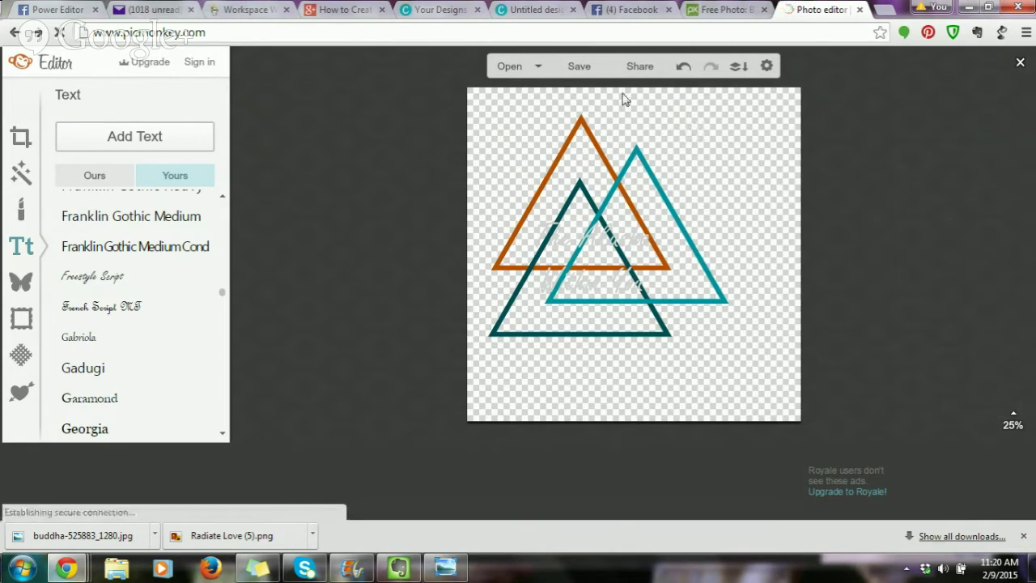
Step: Save the design to the Downloads folder as a PNG named logo and close the photo editor
click(577, 72)
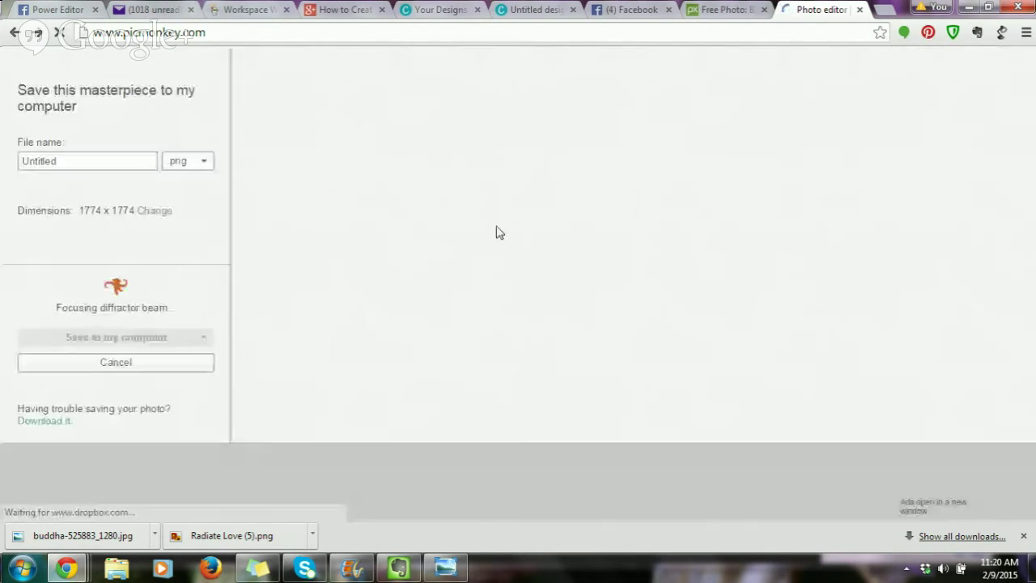
double_click(96, 160)
text(logo)
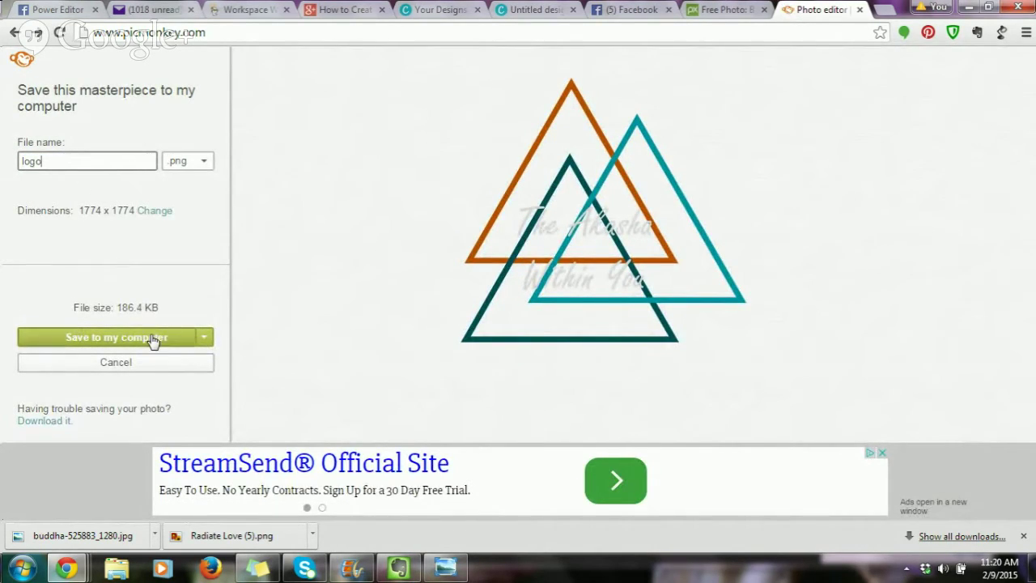
click(152, 340)
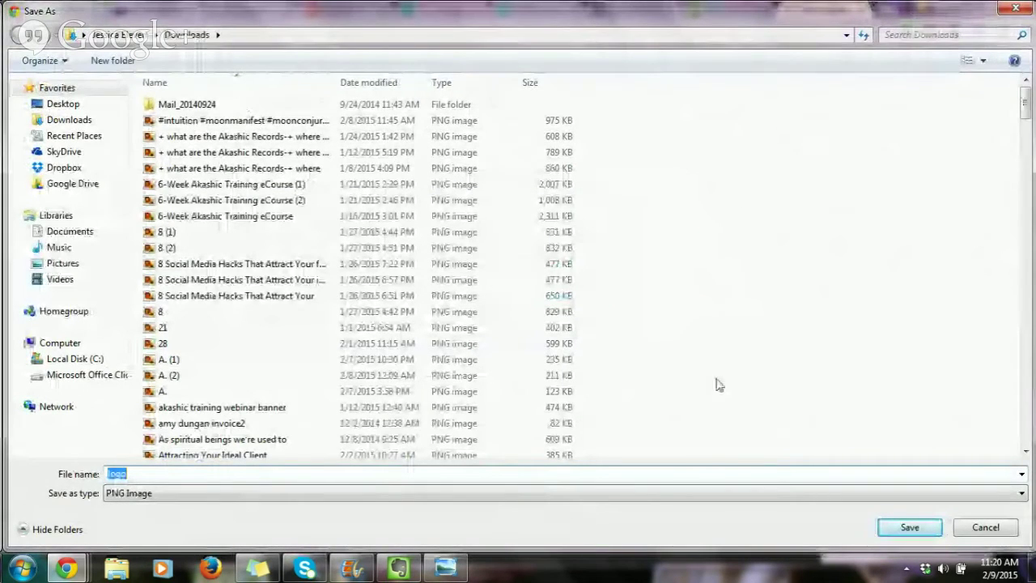
click(909, 527)
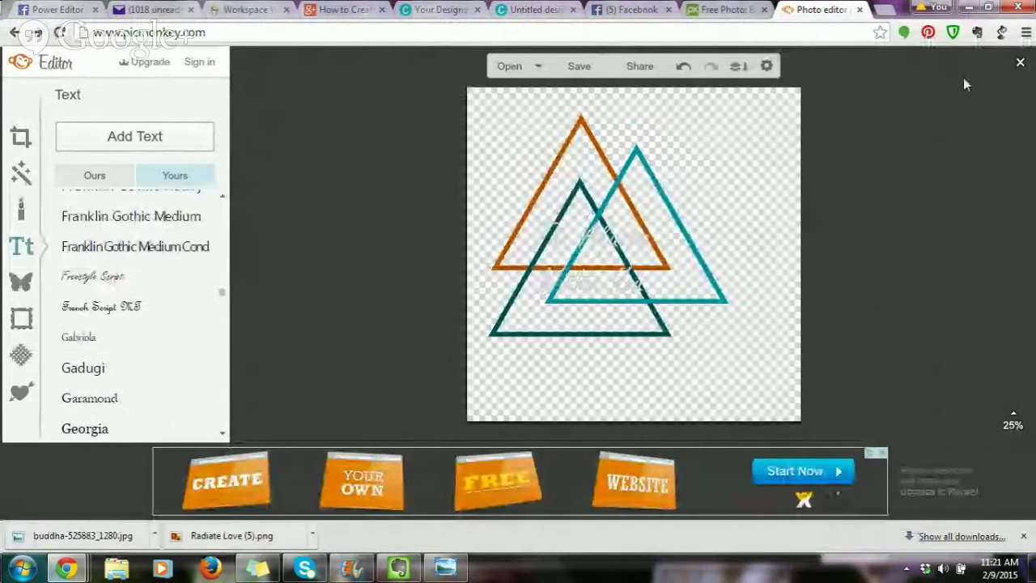
click(1021, 62)
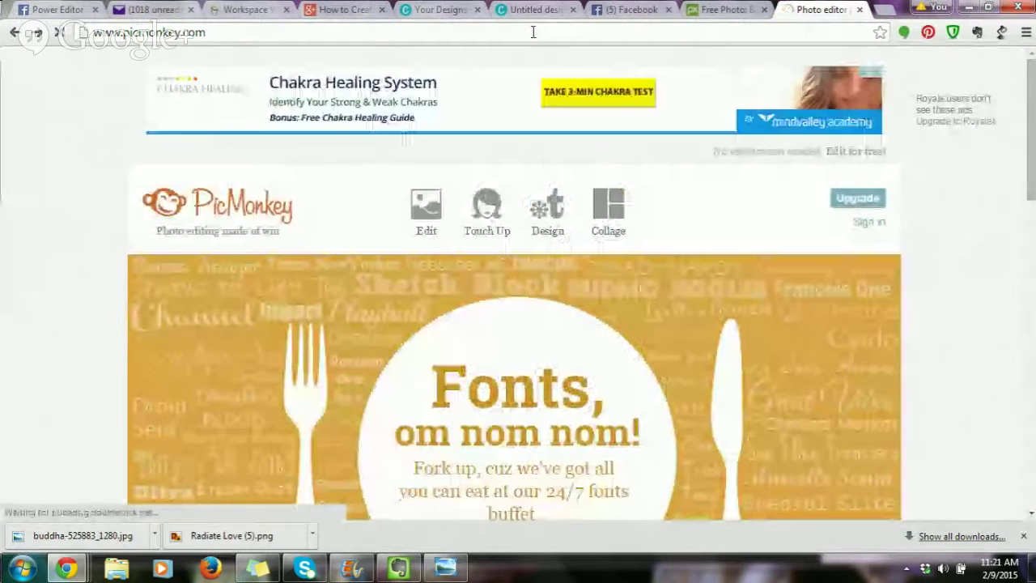
Step: Switch to the Buddha design in Canva and upload the newest Downloads image, logo, to its uploads
click(510, 12)
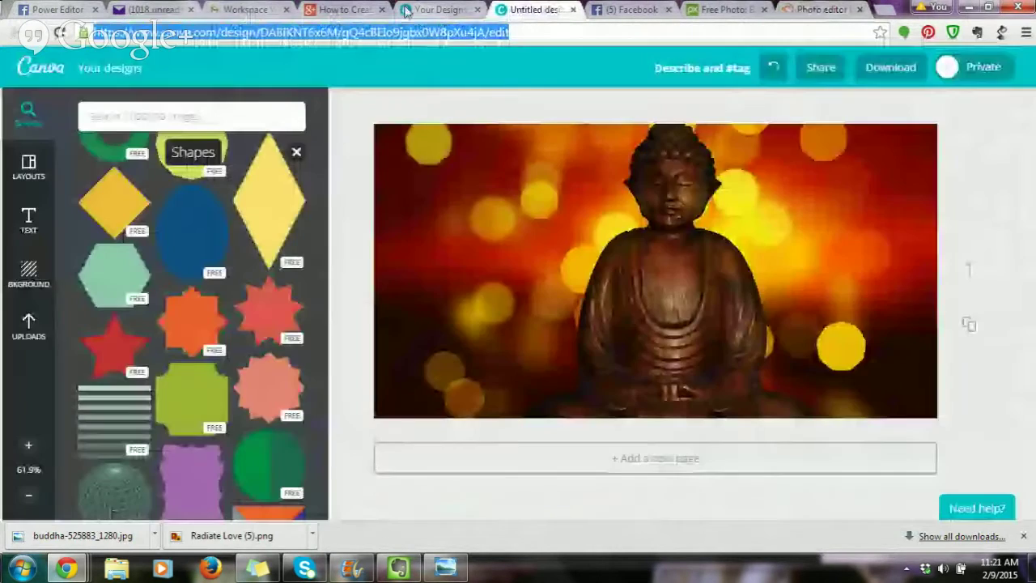
key(ctrl+shift+Tab)
click(516, 8)
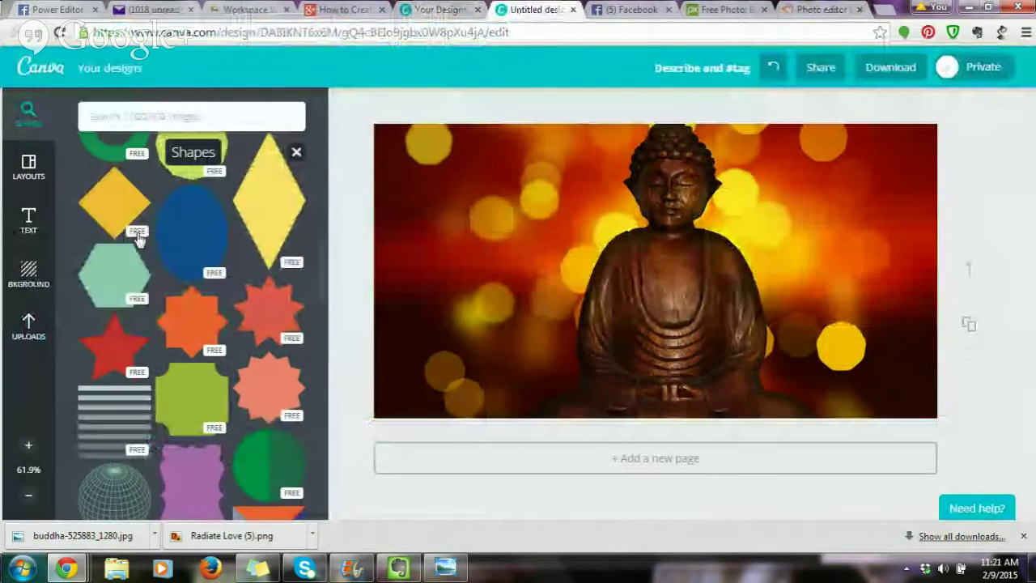
click(28, 325)
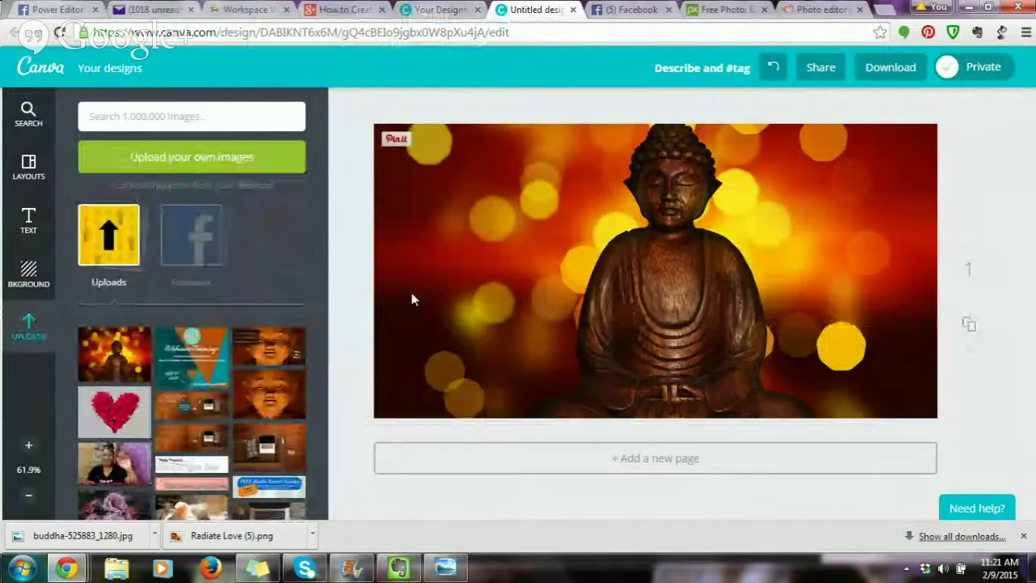
click(157, 164)
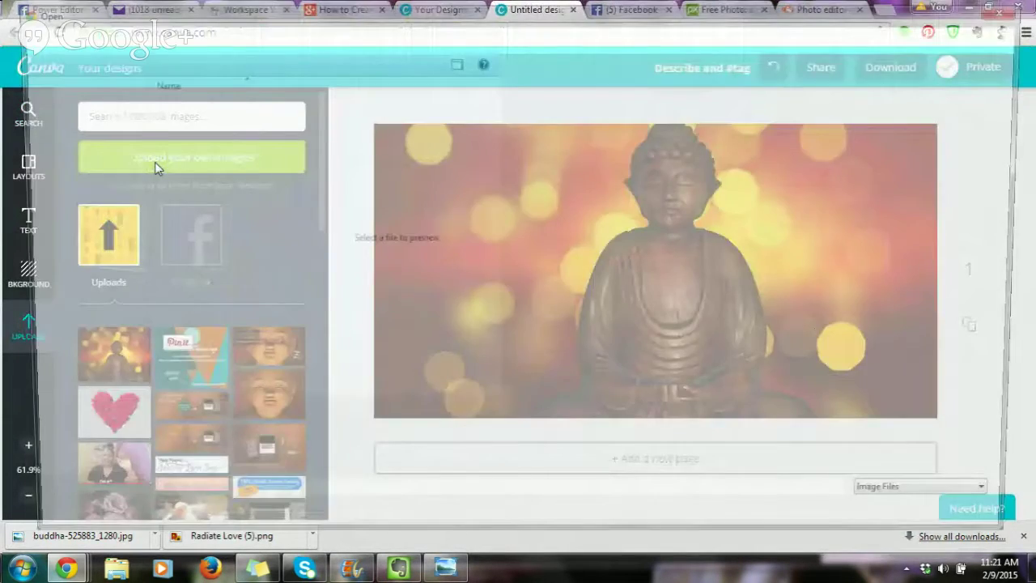
click(385, 83)
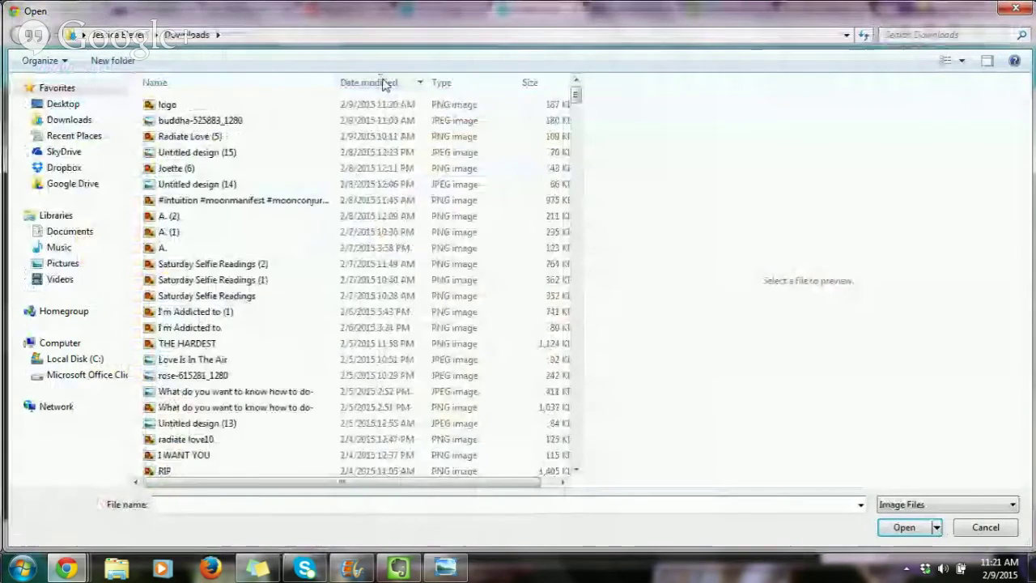
double_click(206, 106)
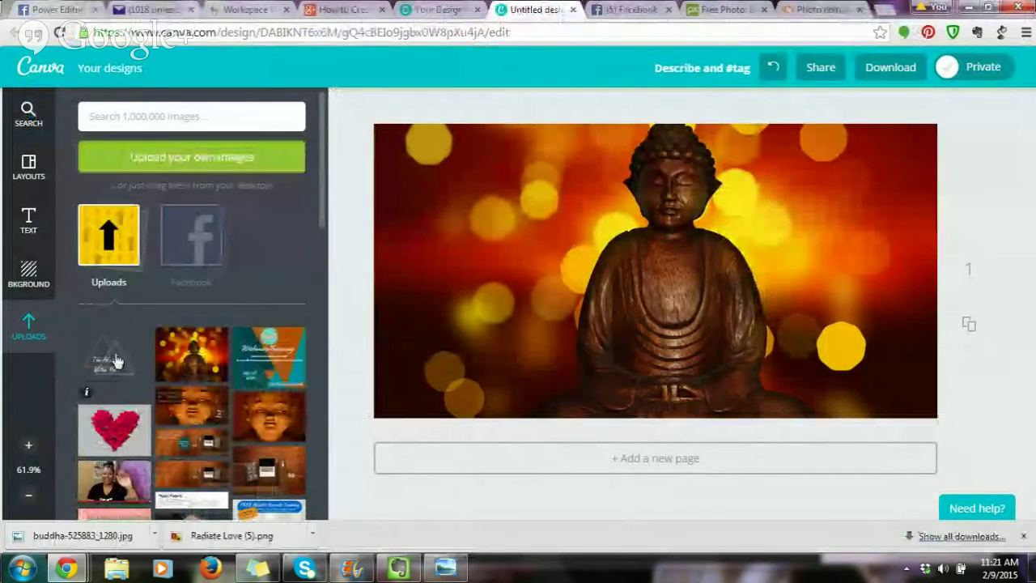
Step: Add the uploaded triangle logo to the Buddha design, shrink it to about half size and position it in the image's lower-left area
click(116, 360)
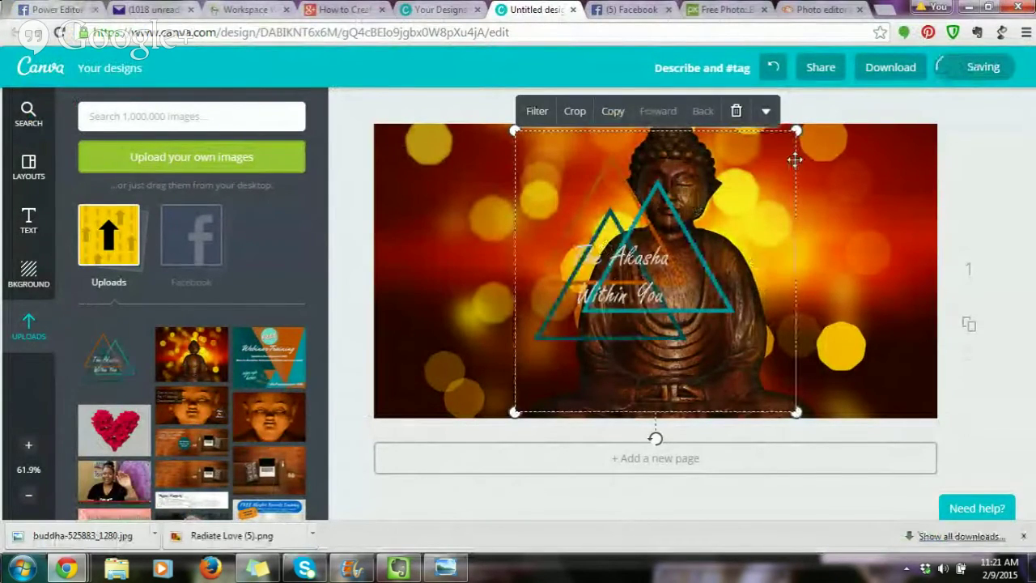
drag(791, 136, 688, 241)
drag(621, 343, 622, 343)
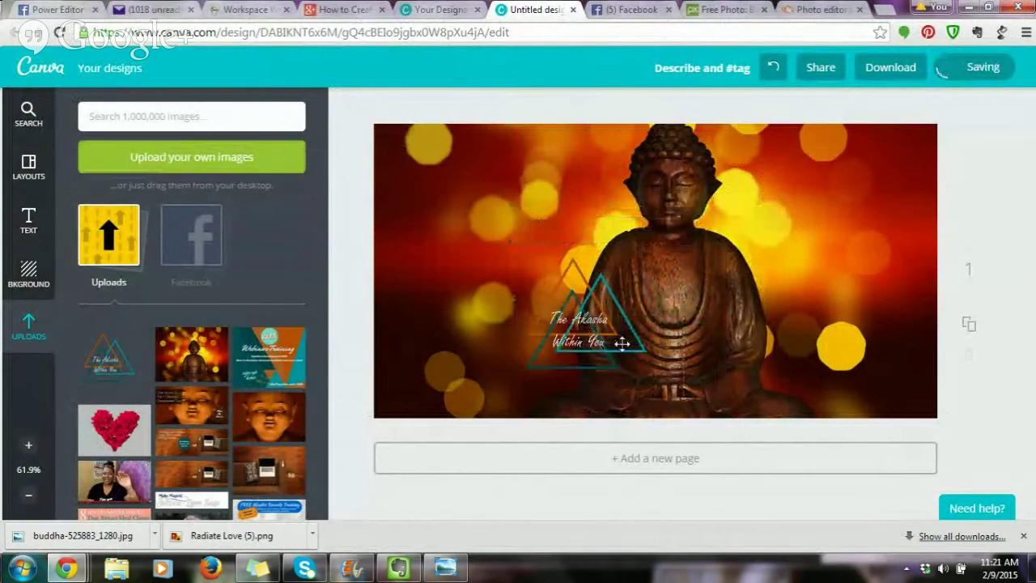
drag(520, 353, 476, 363)
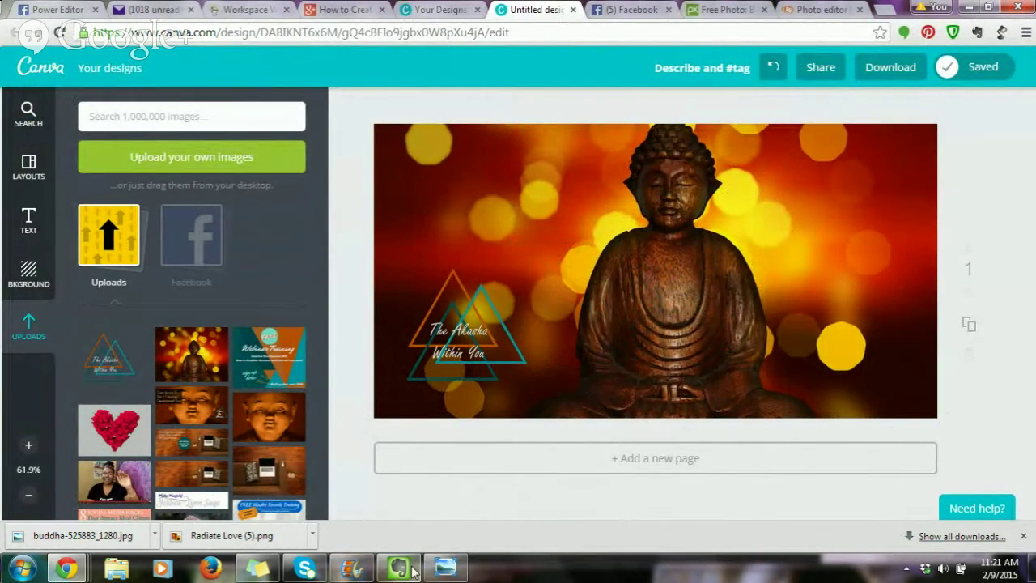
Step: Switch from the finished Canva design to the Google+ Hangouts broadcast window
mouse_move(396, 572)
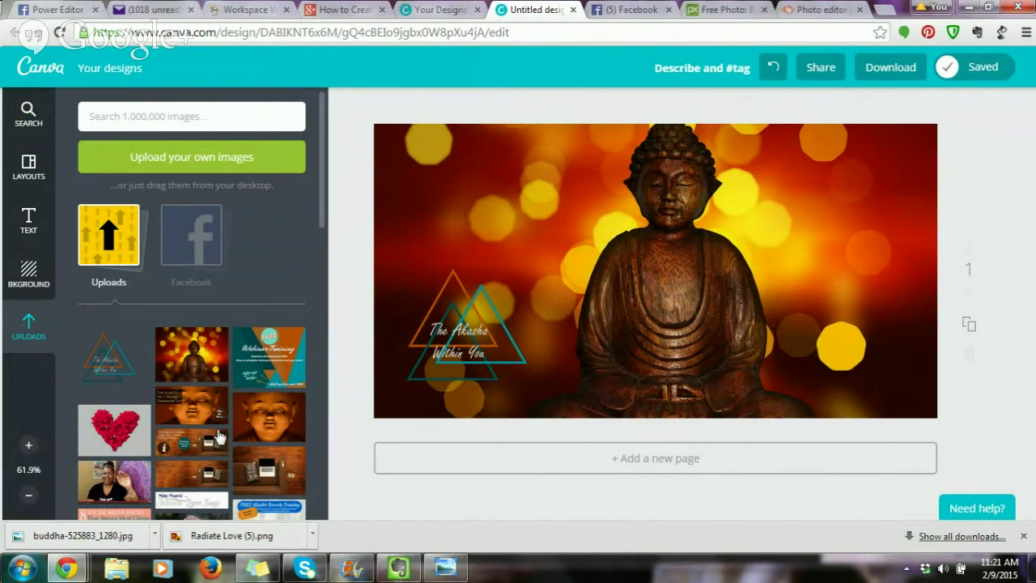
mouse_move(66, 568)
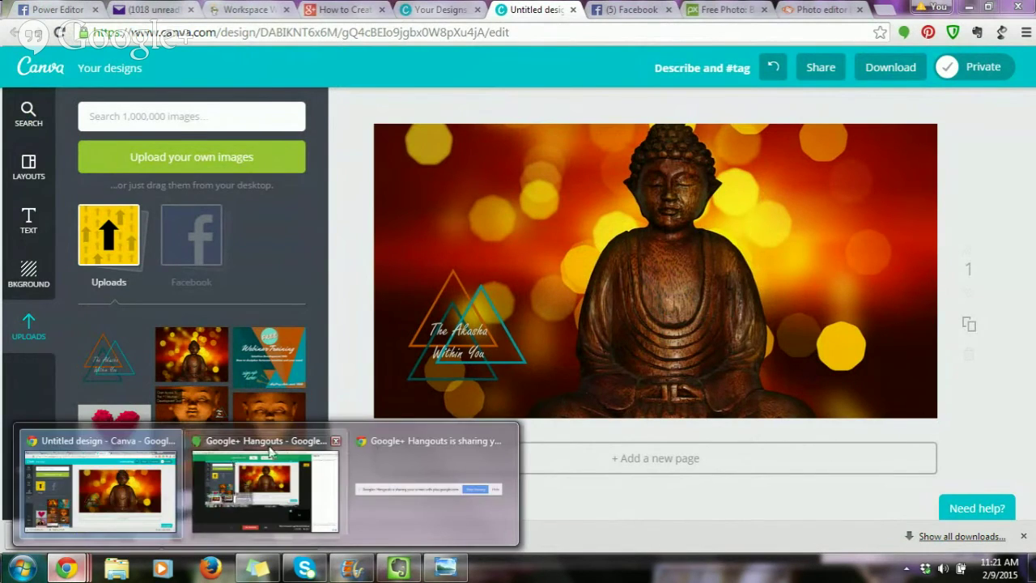
click(235, 469)
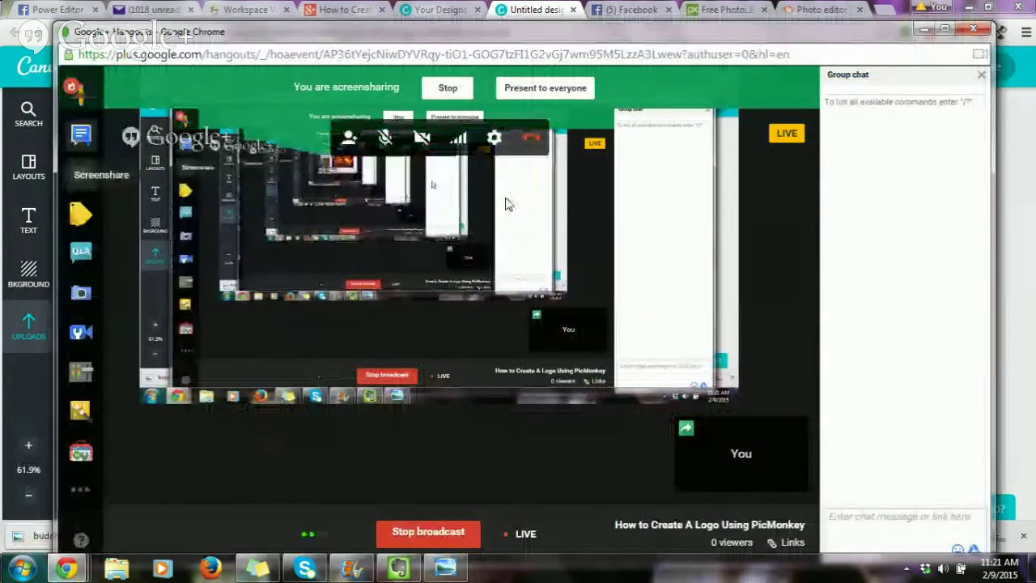